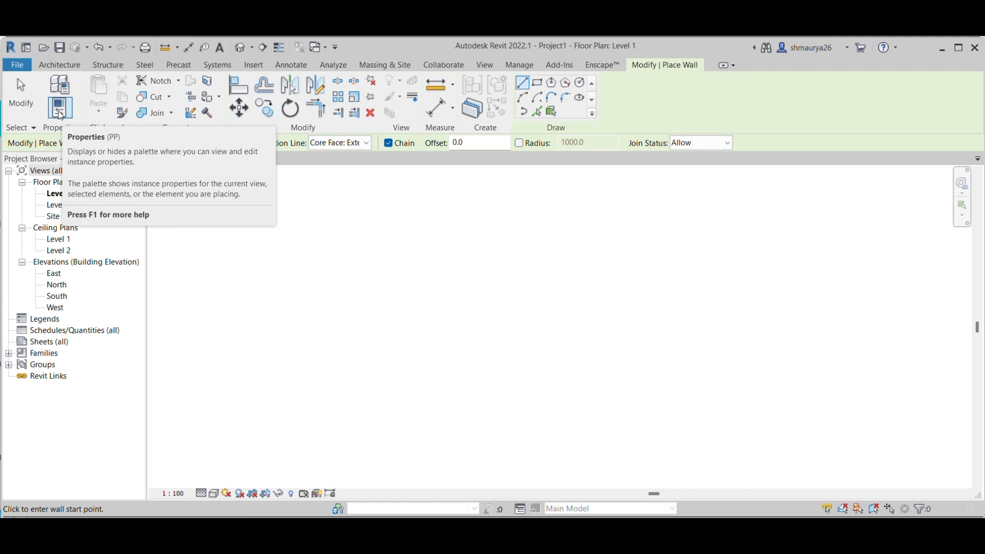
- Display the new wall's instance properties and review the available Location Line options
click(60, 115)
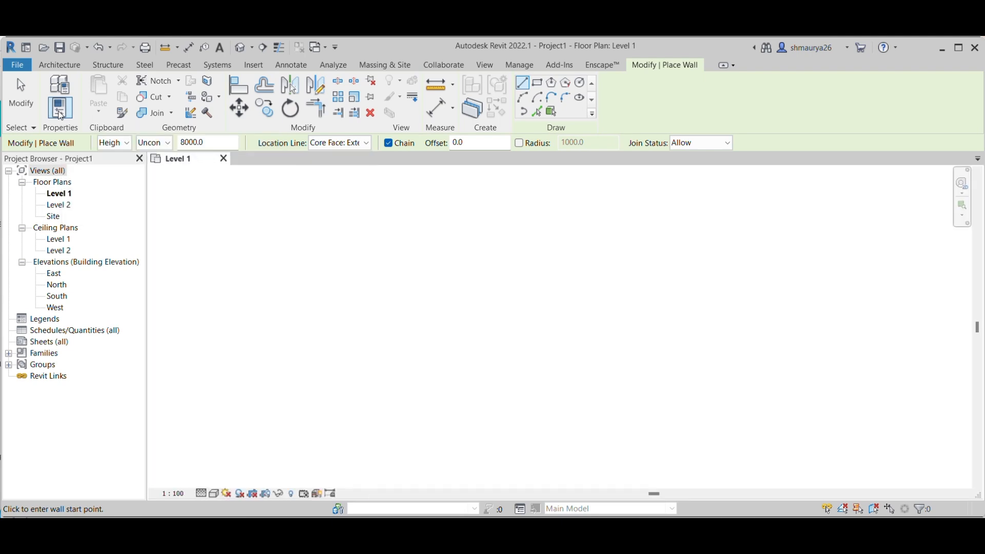
click(61, 116)
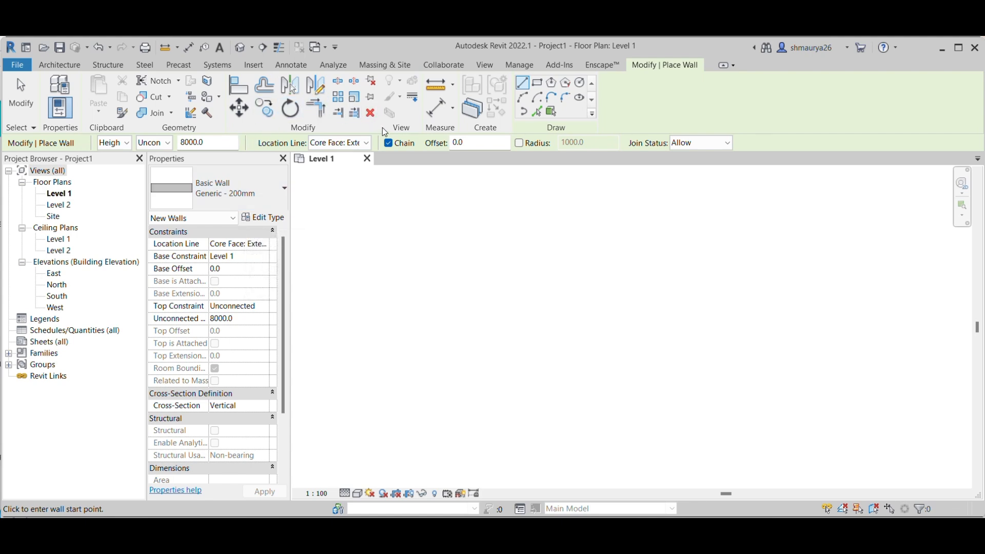
click(363, 145)
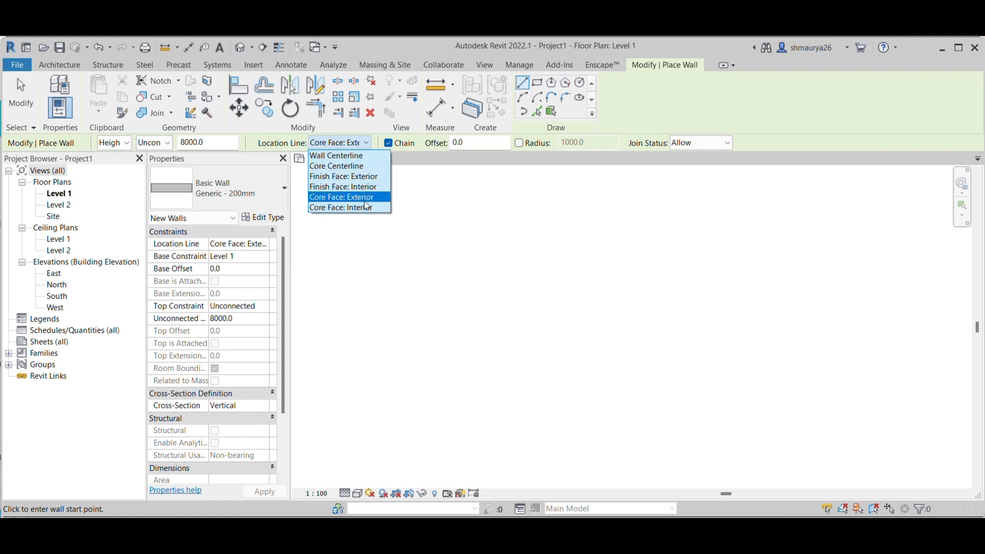
click(285, 195)
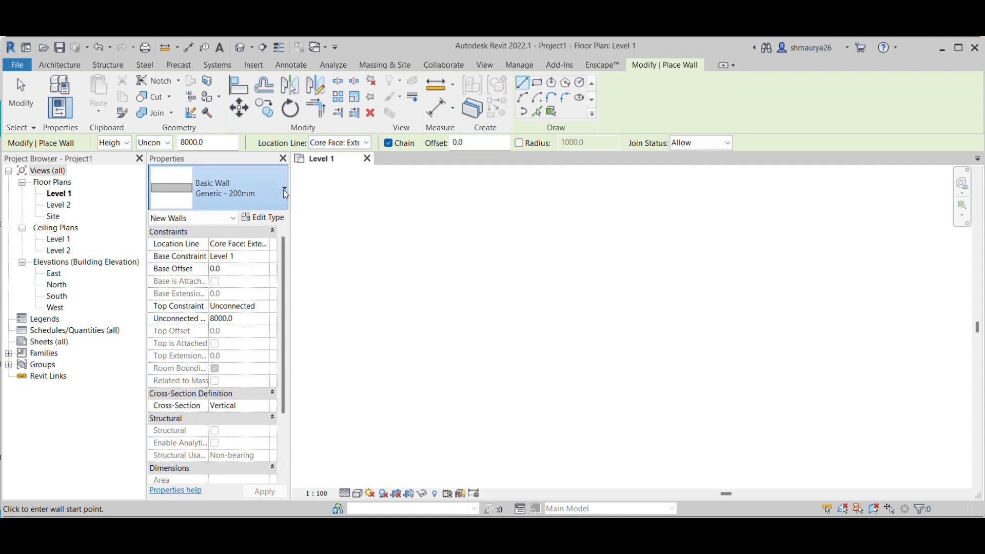
- Browse the available wall types in the Basic Wall, Curtain Wall and Stacked Wall families
click(284, 191)
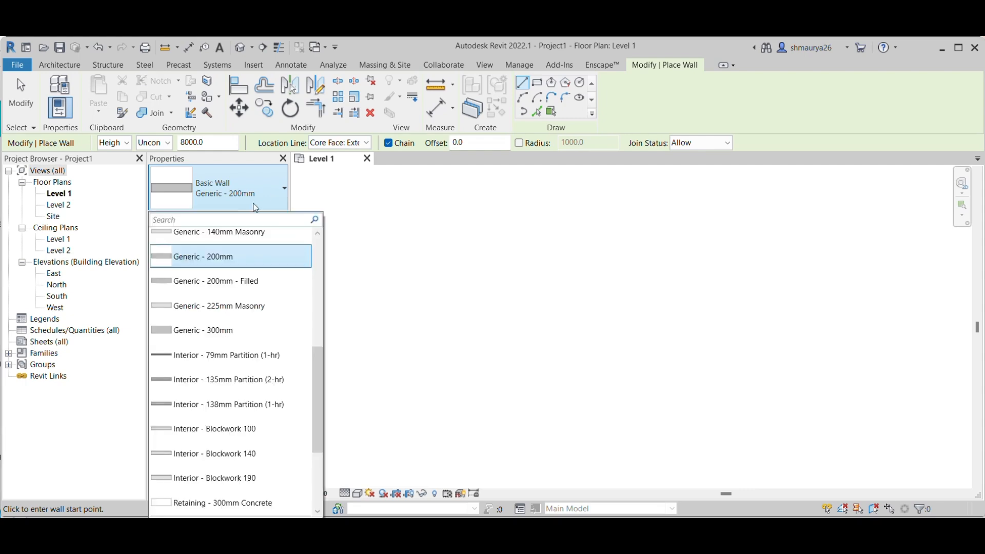
scroll(211, 353, up, 3)
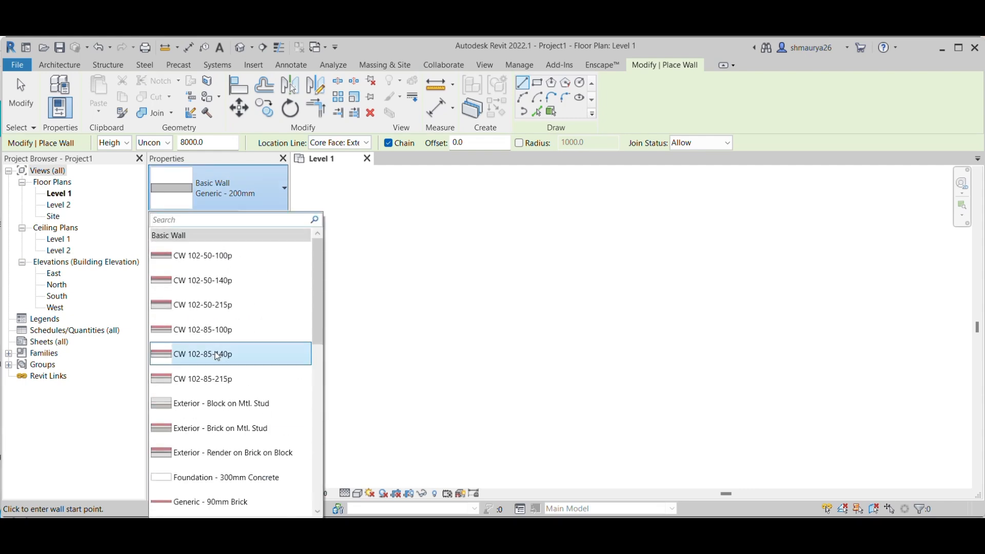
scroll(217, 355, down, 5)
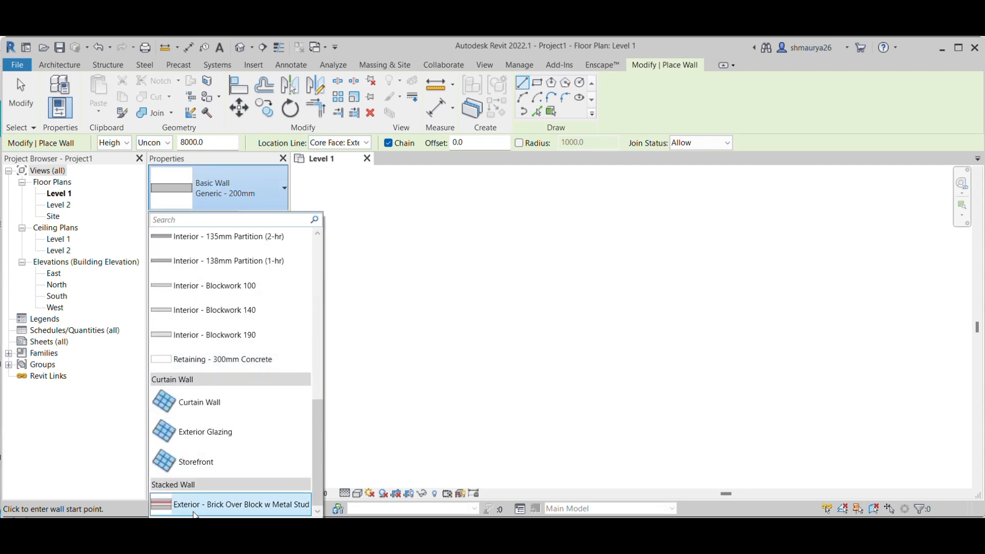
scroll(190, 304, up, 6)
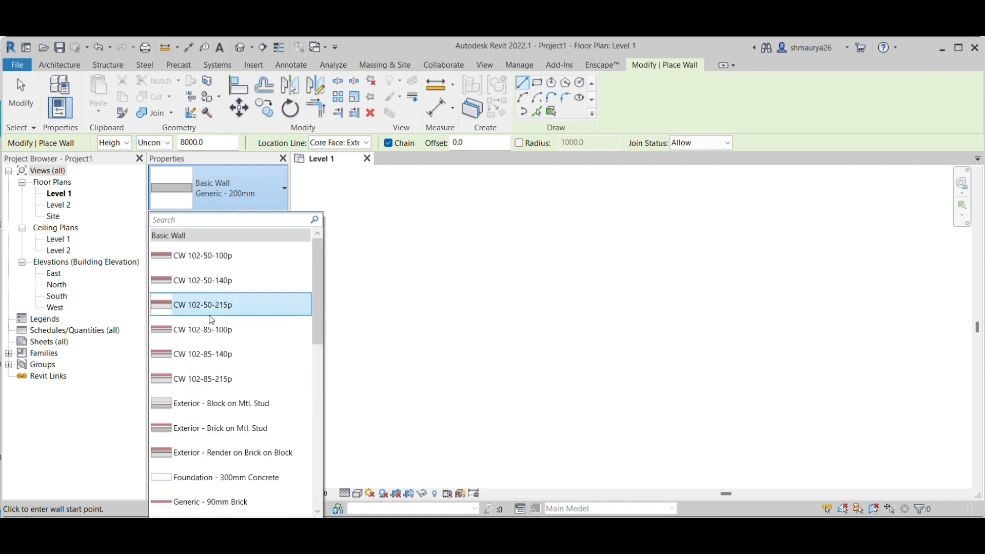
scroll(195, 313, down, 4)
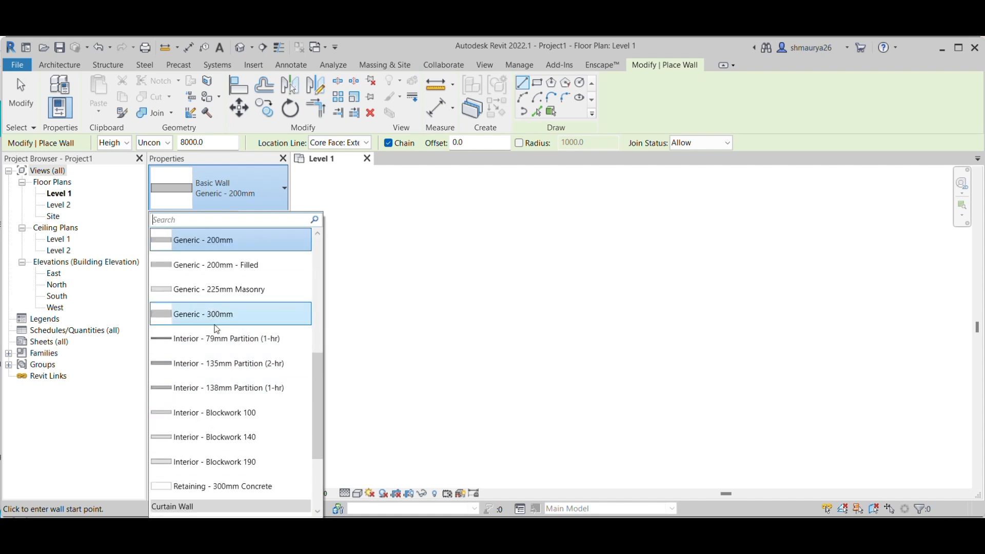
scroll(216, 329, up, 2)
scroll(204, 313, down, 2)
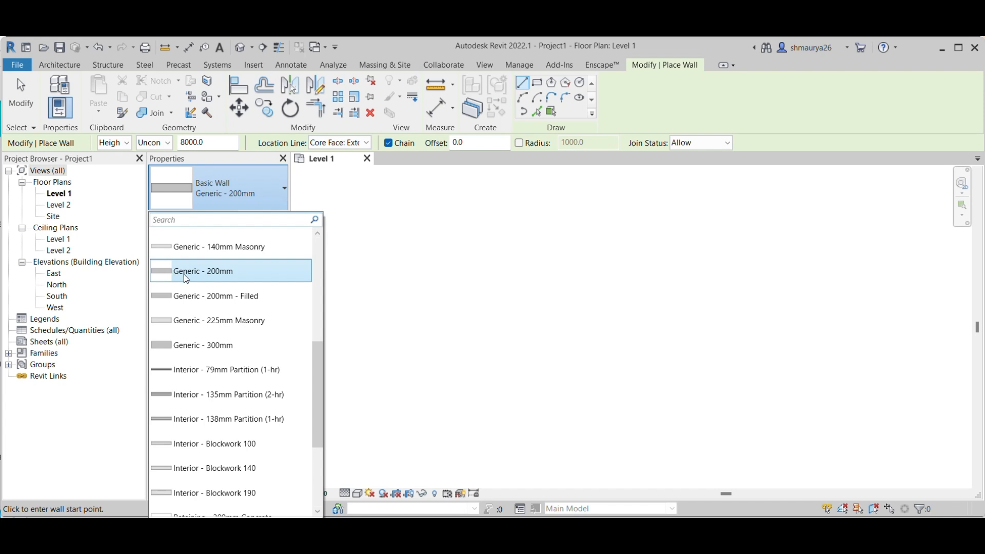
scroll(193, 279, up, 4)
scroll(193, 279, down, 2)
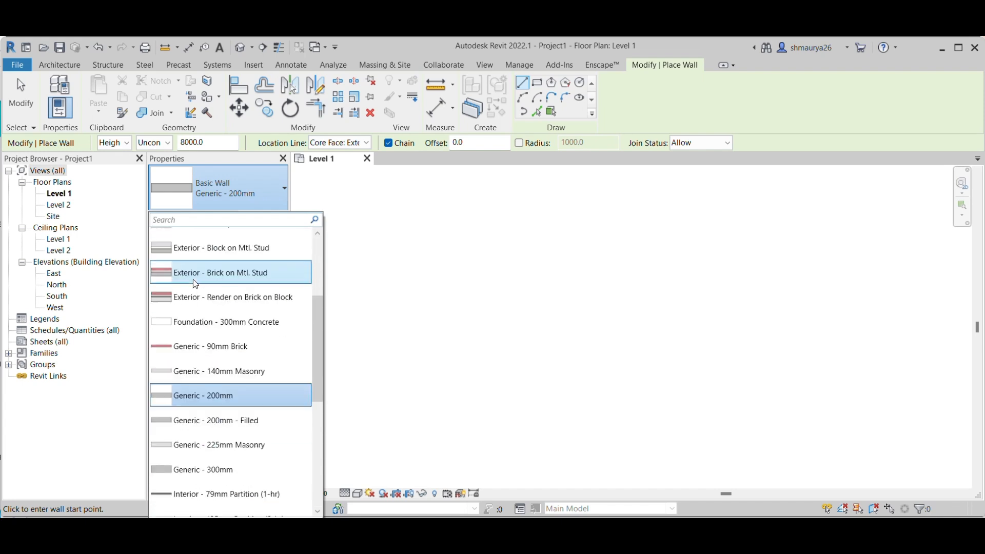
scroll(221, 335, down, 4)
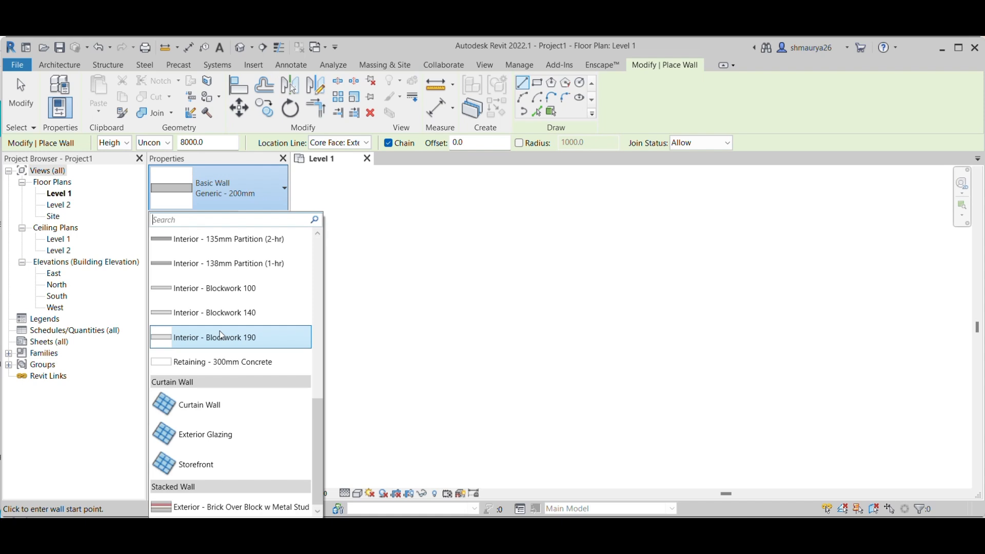
scroll(174, 287, up, 5)
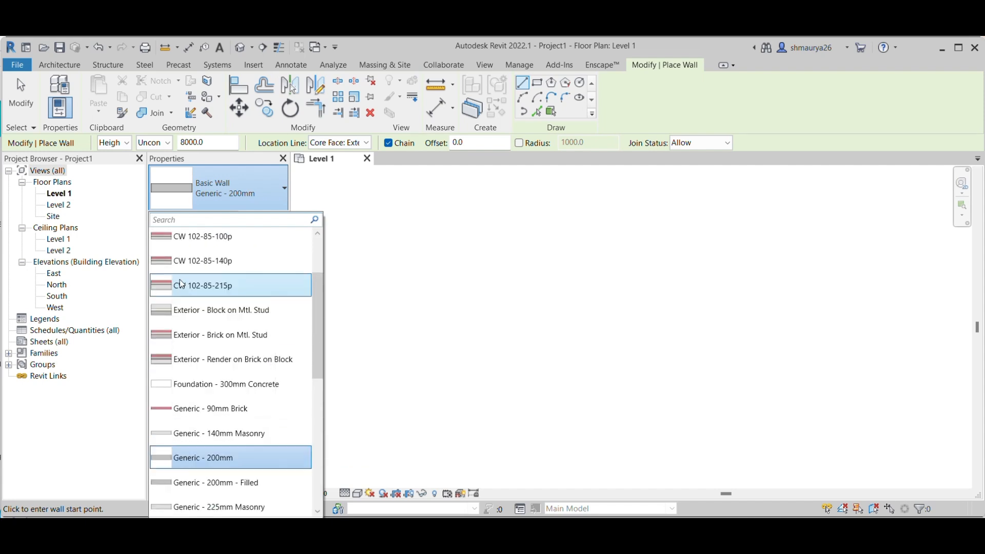
mouse_move(228, 265)
scroll(192, 284, down, 3)
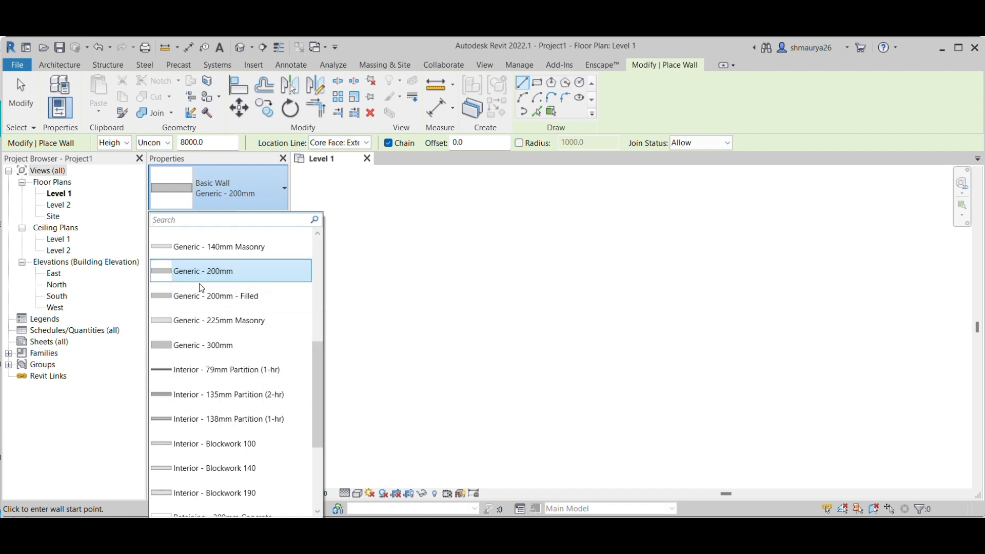
scroll(217, 289, up, 5)
scroll(241, 359, down, 5)
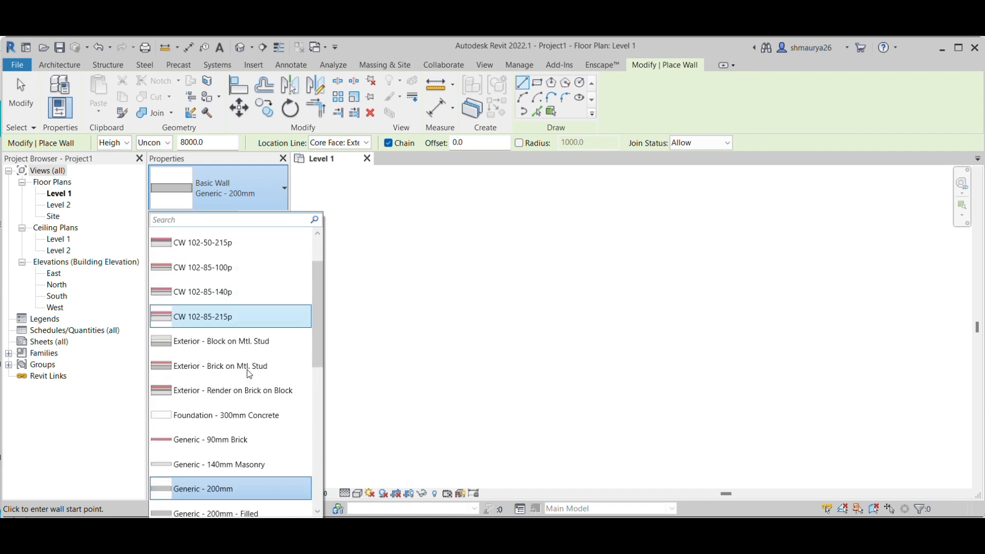
scroll(277, 326, up, 5)
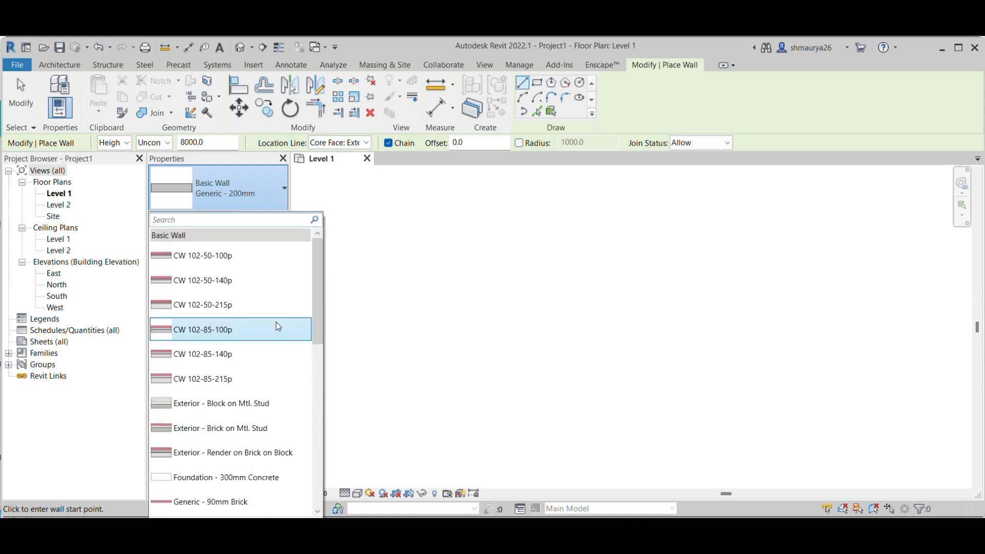
scroll(242, 369, down, 3)
scroll(241, 364, down, 3)
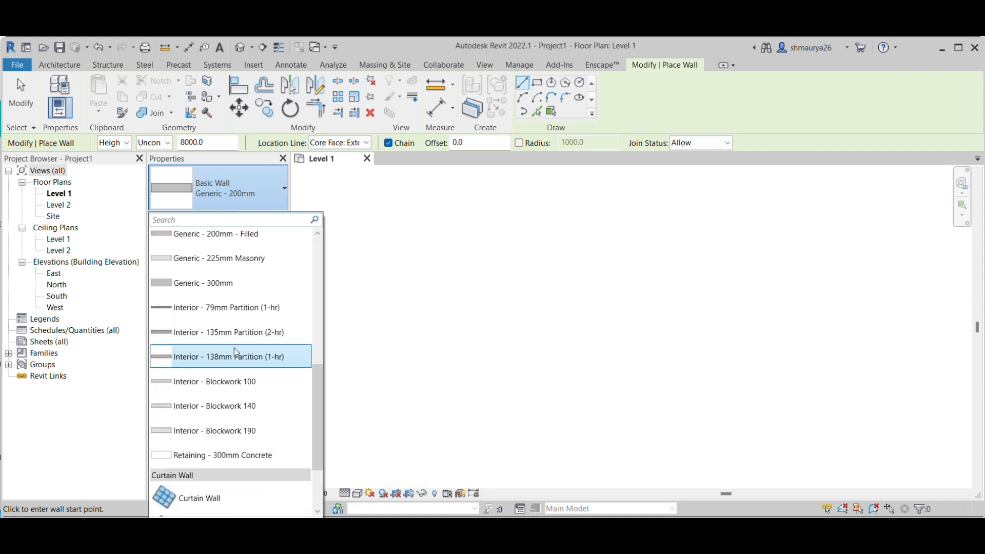
scroll(233, 348, up, 4)
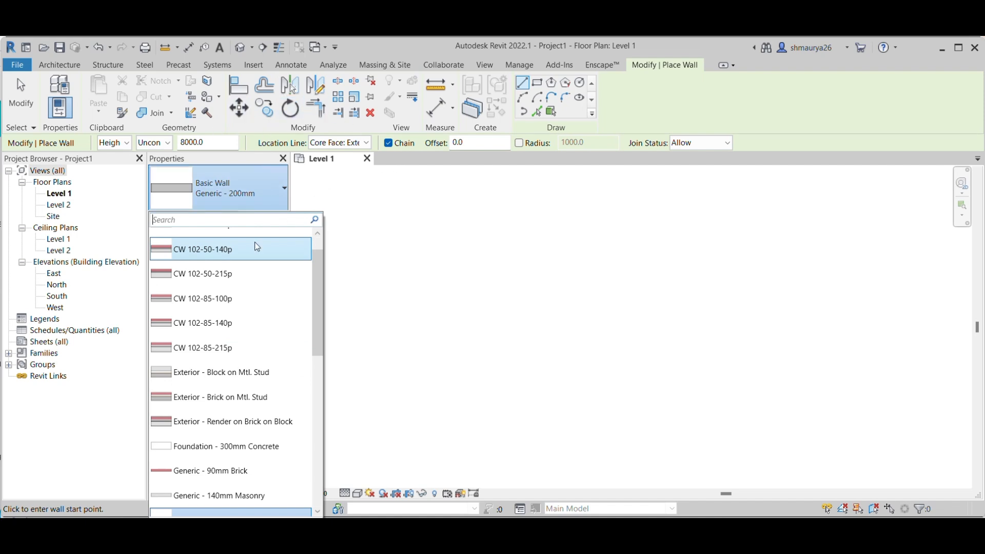
scroll(178, 292, up, 1)
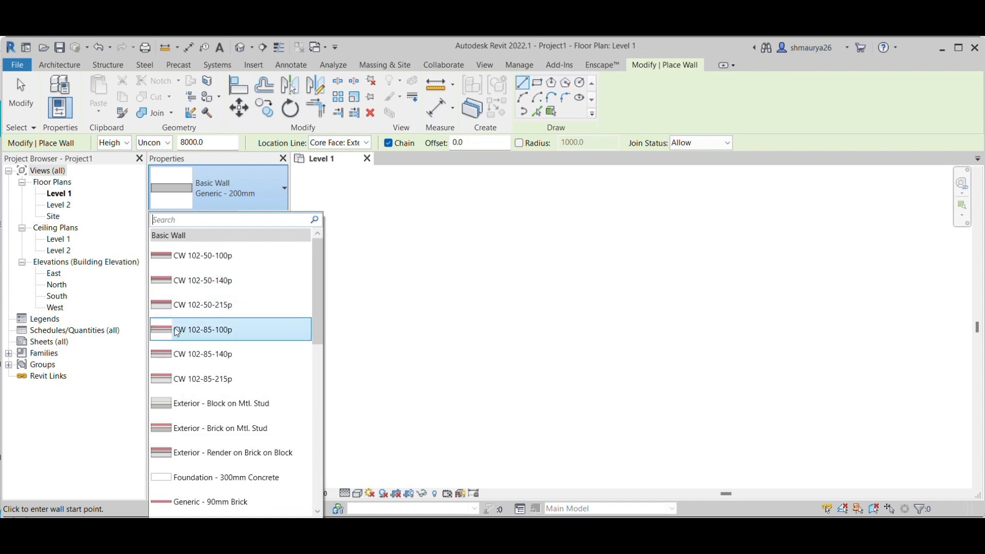
- Compare the CW wall type previews and choose Basic Wall CW 102-50-215p for the new walls
mouse_move(166, 313)
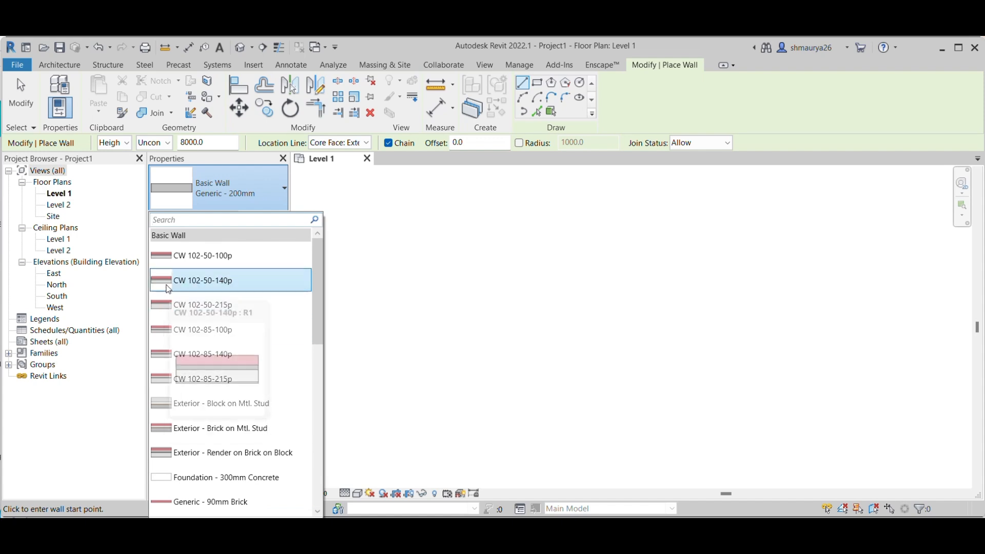
mouse_move(168, 289)
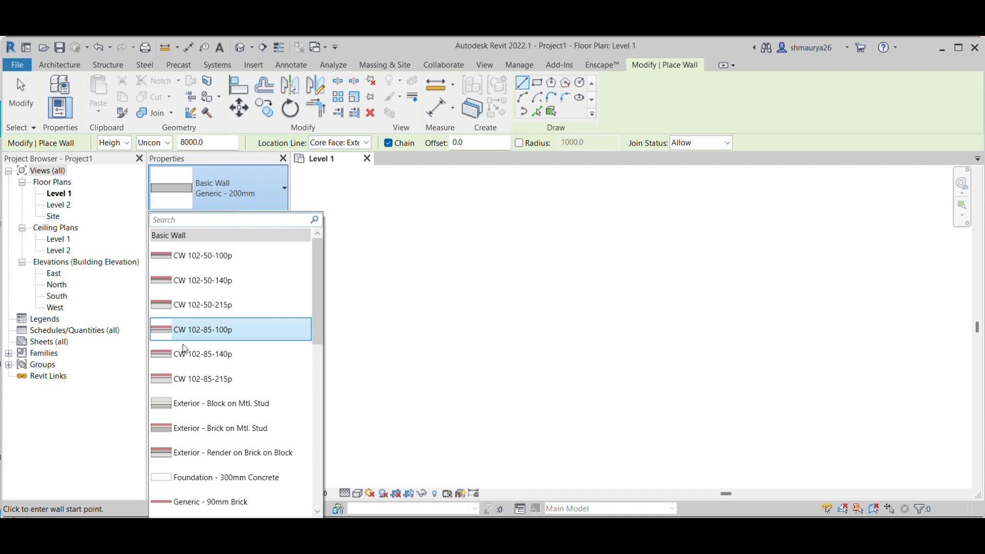
mouse_move(185, 358)
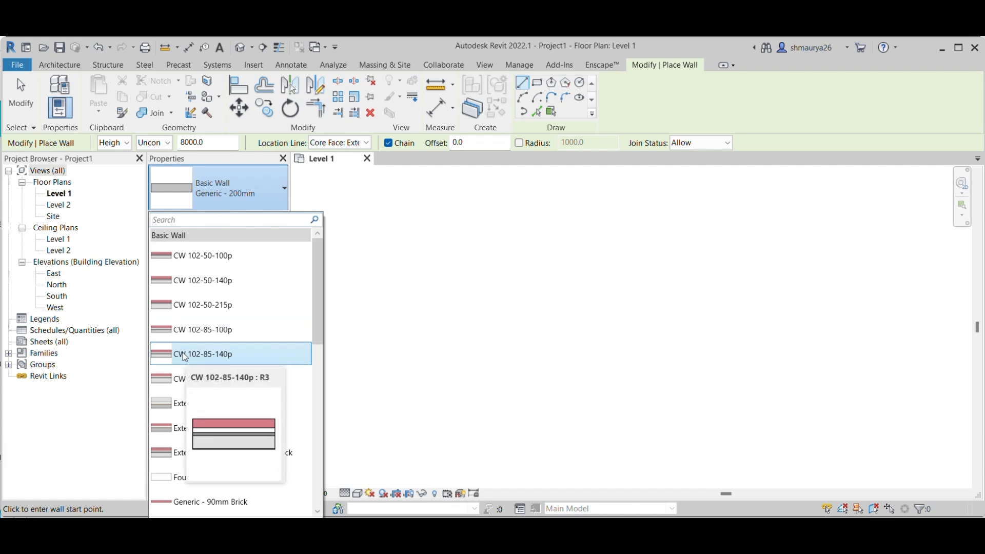
click(191, 305)
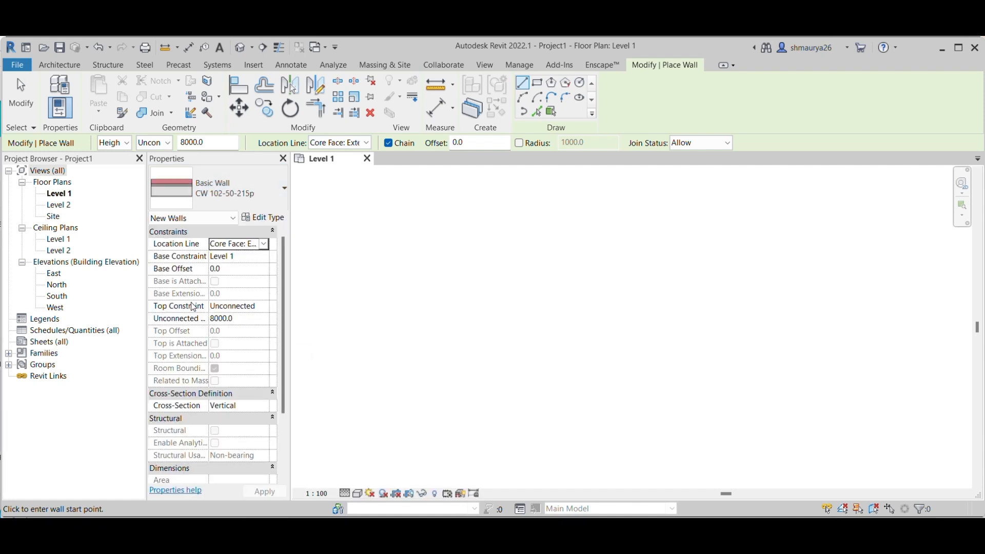
- Examine the layer section of the CW 102-50-215p wall up close in its type properties preview
click(264, 218)
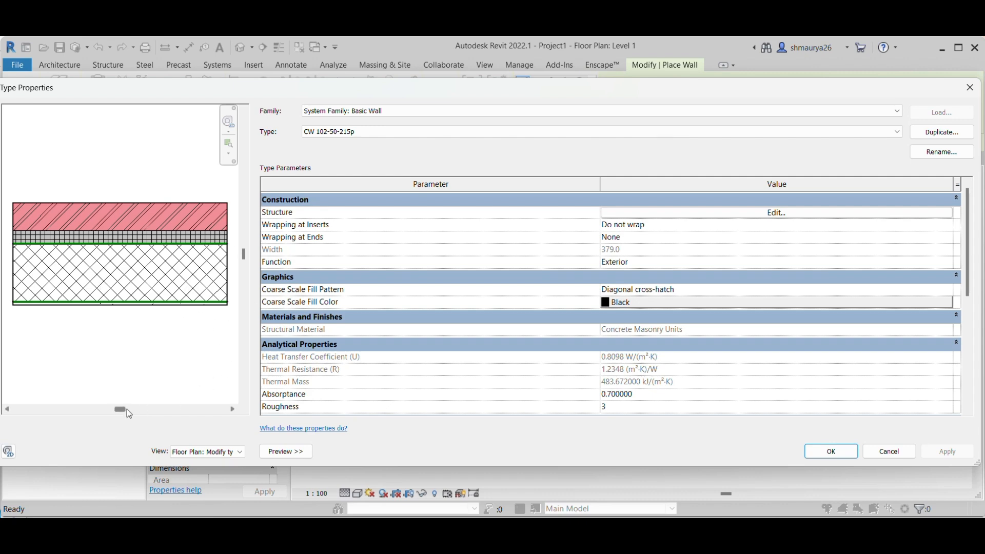
mouse_move(119, 410)
mouse_down()
mouse_move(137, 414)
mouse_move(103, 413)
mouse_up()
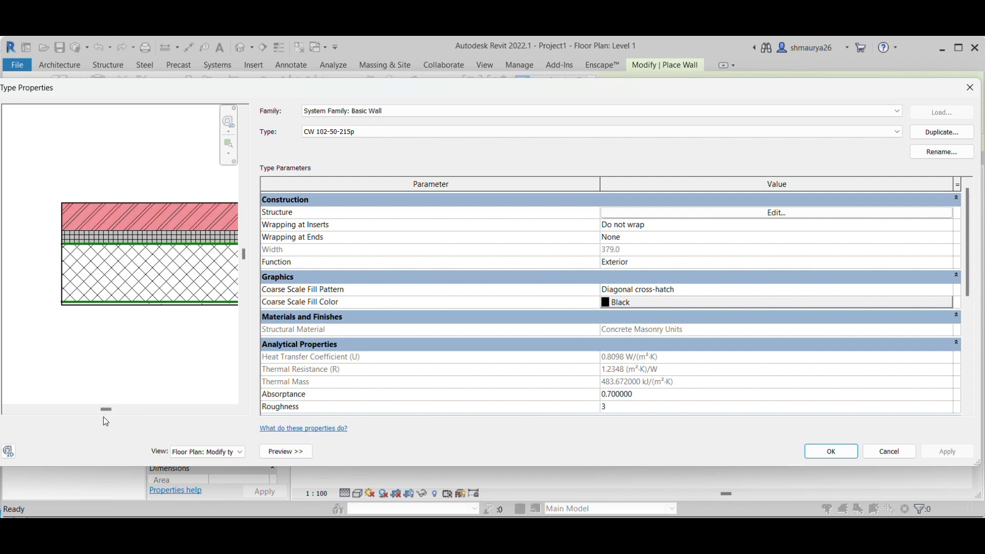
scroll(113, 269, up, 2)
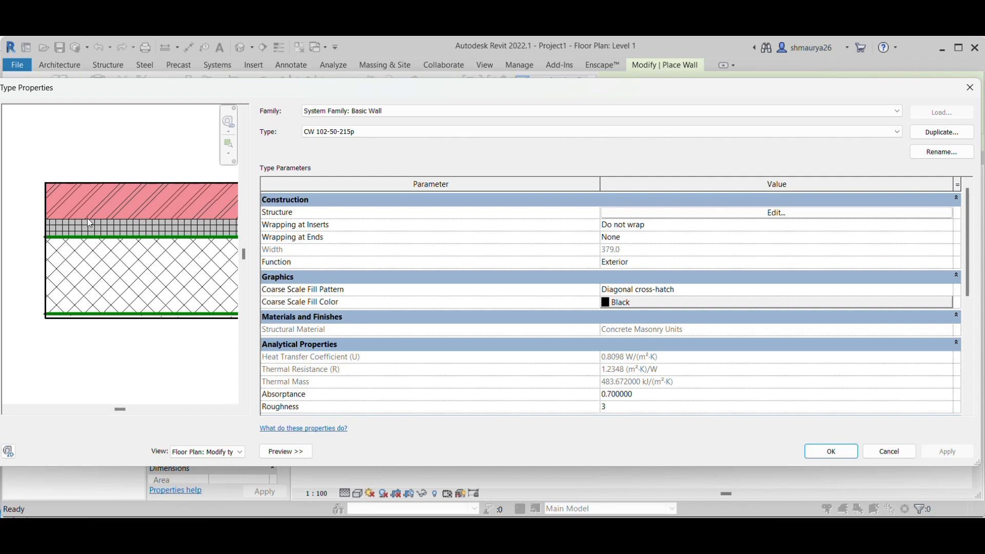
scroll(89, 222, up, 1)
scroll(90, 222, up, 1)
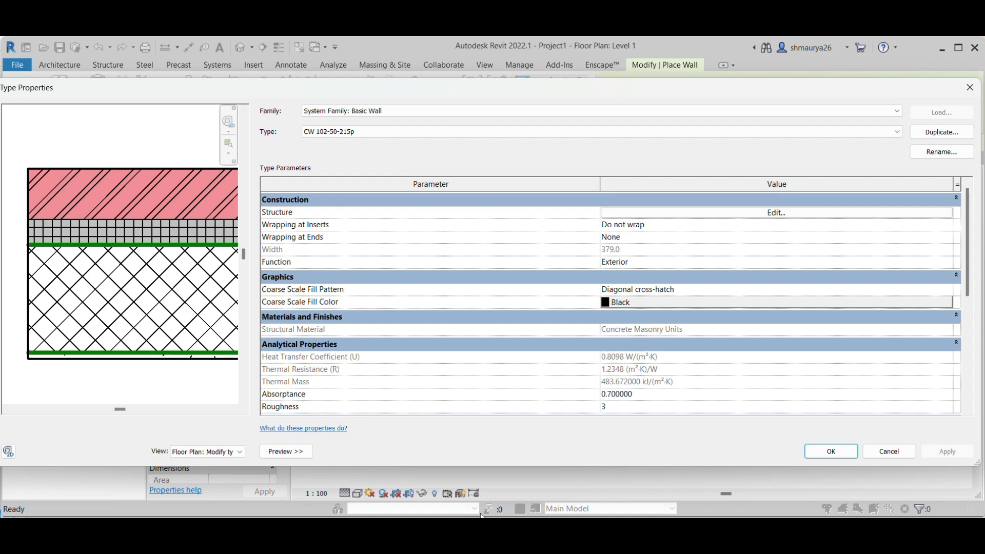
- Switch to Canva to examine the wall diagram's location line labels, and close the wall's type properties back in Revit
click(625, 549)
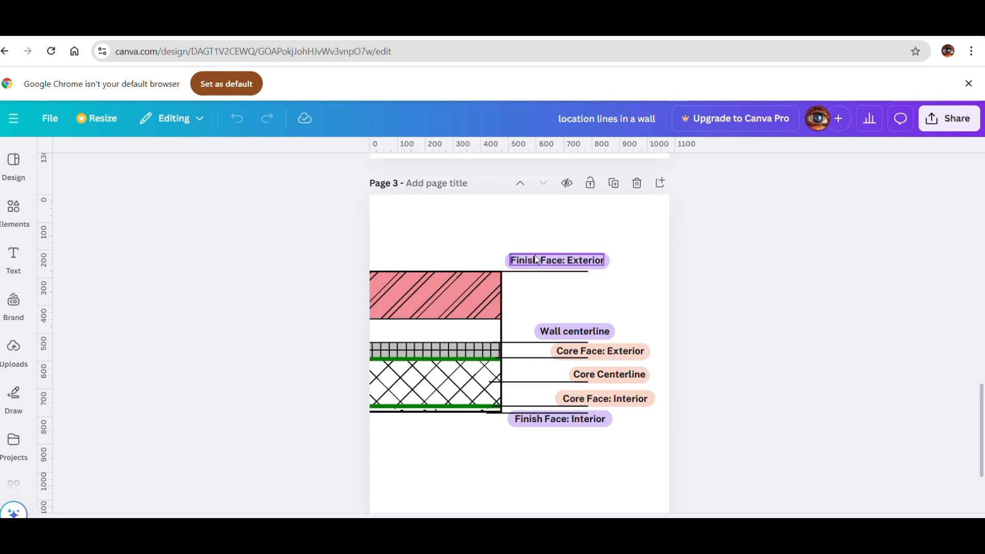
click(564, 264)
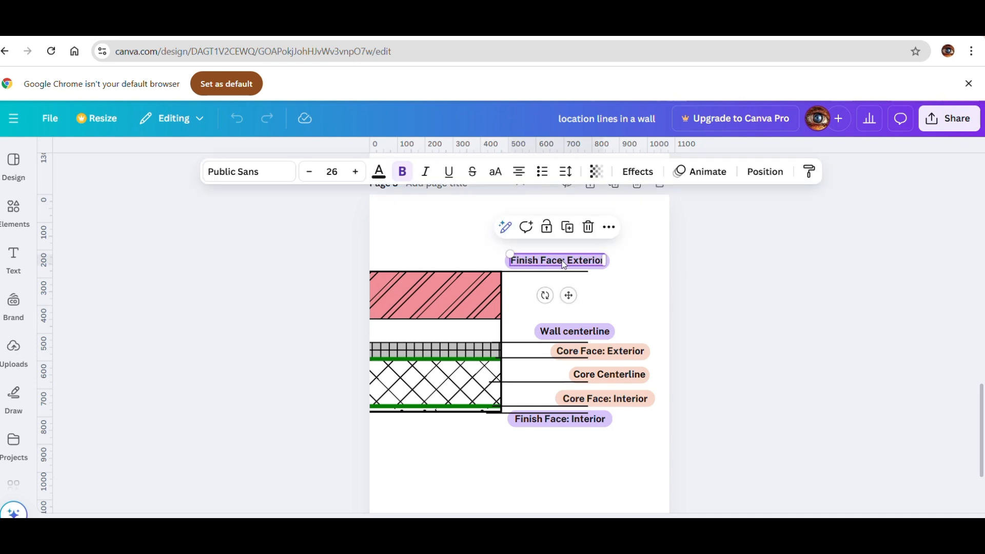
click(469, 444)
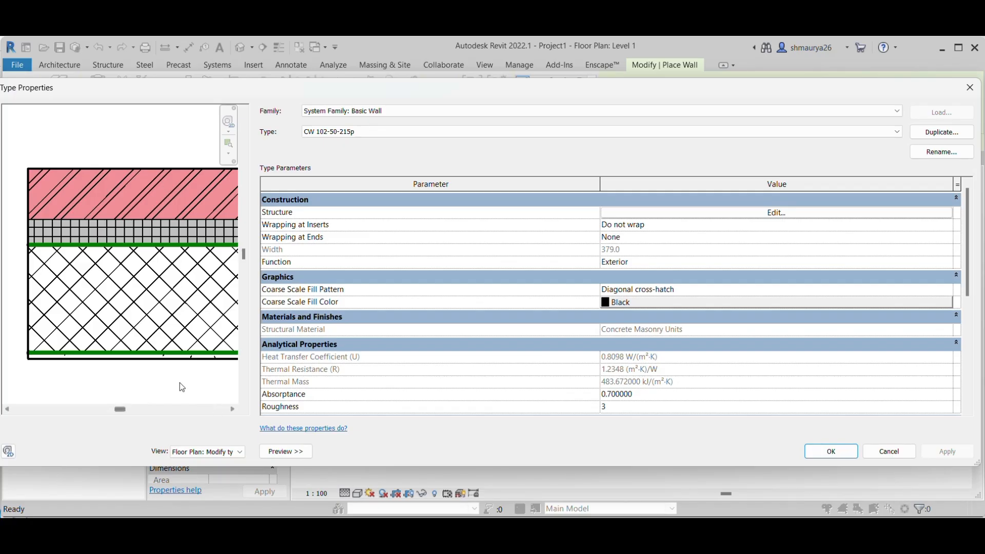
click(969, 88)
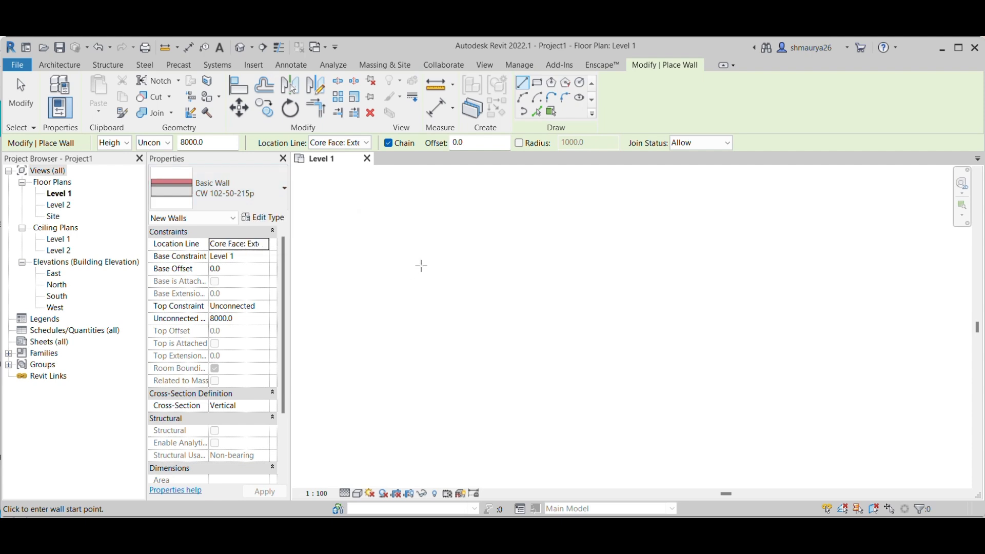
click(420, 266)
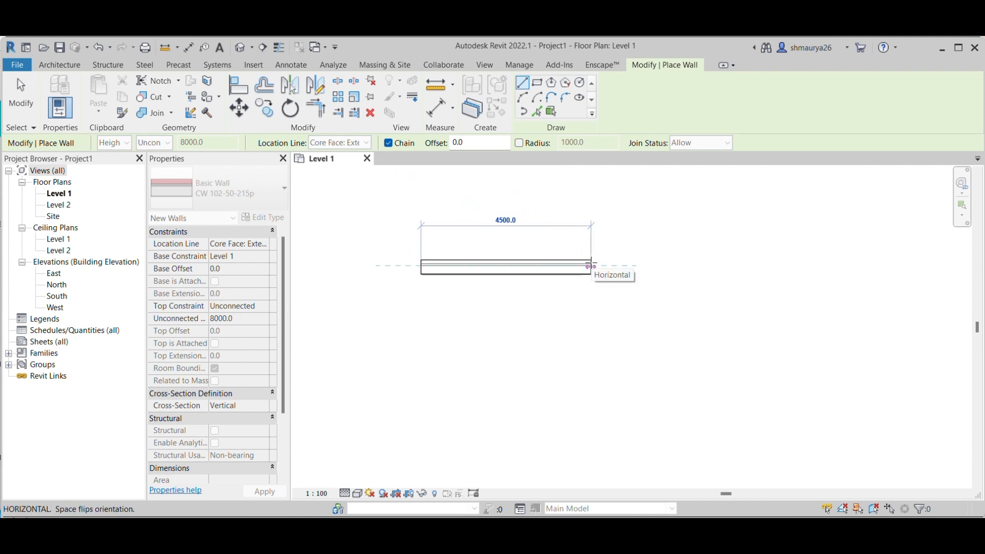
key(Escape)
key(Escape)
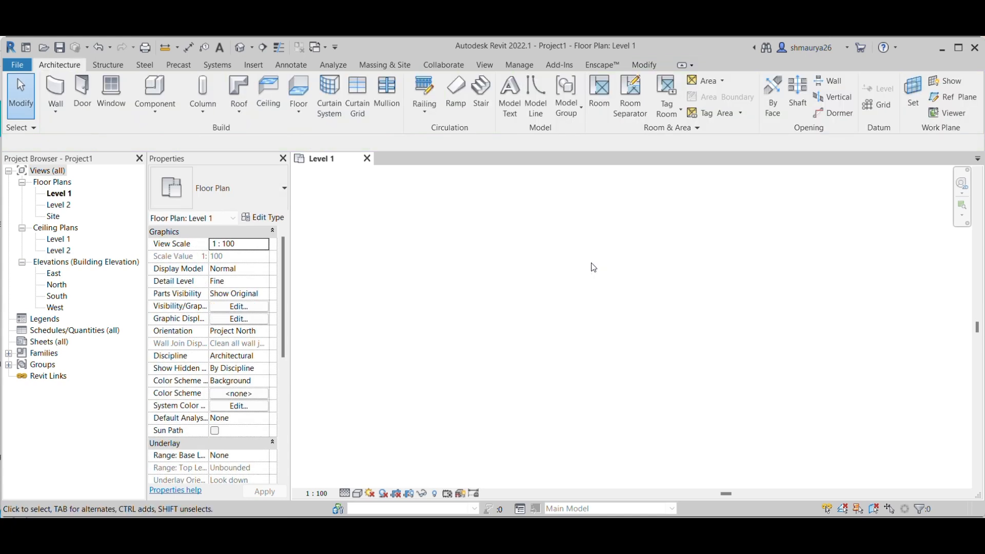
- Draw an L-shaped architectural wall with location line Wall Centerline: a horizontal run and a leg about 2300 mm long down from its end
click(52, 117)
click(87, 133)
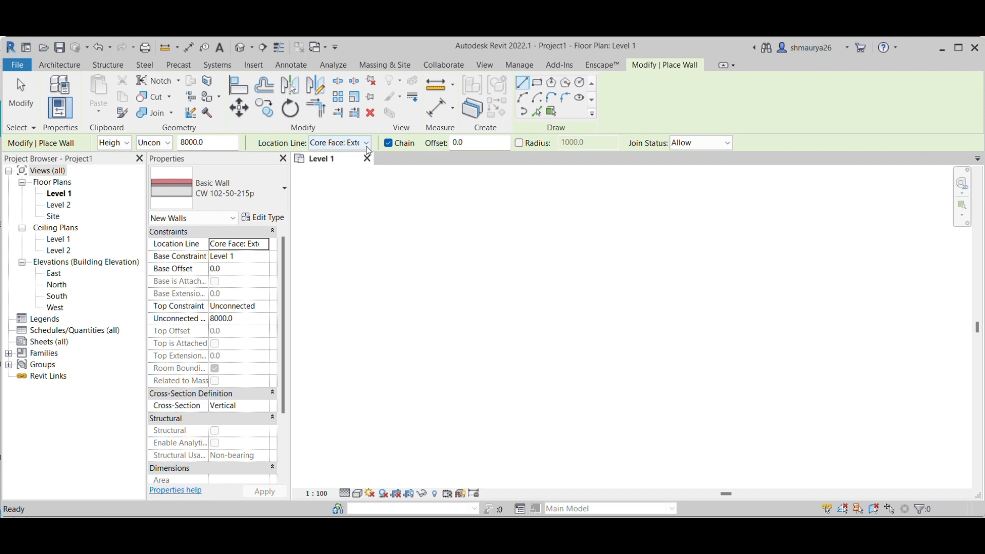
click(366, 146)
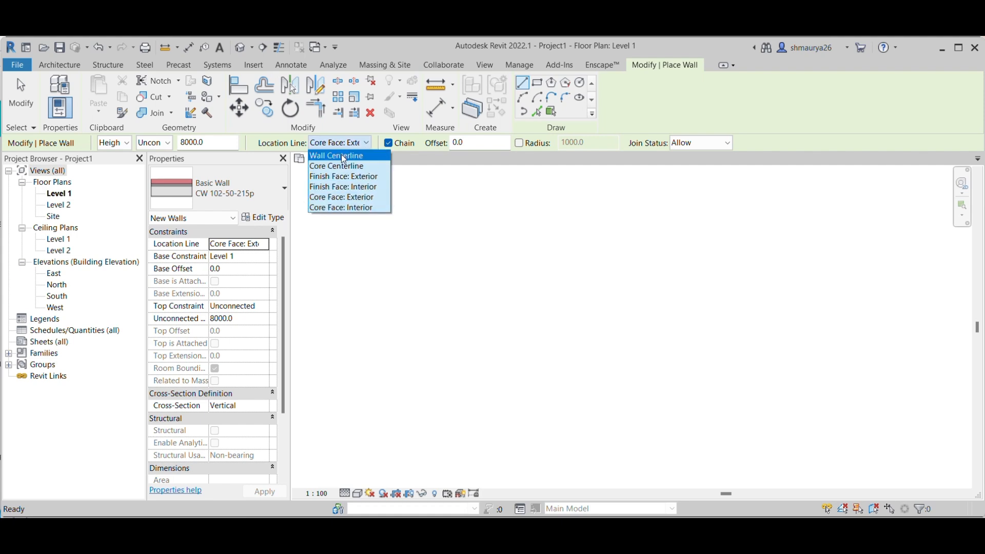
click(343, 156)
click(356, 257)
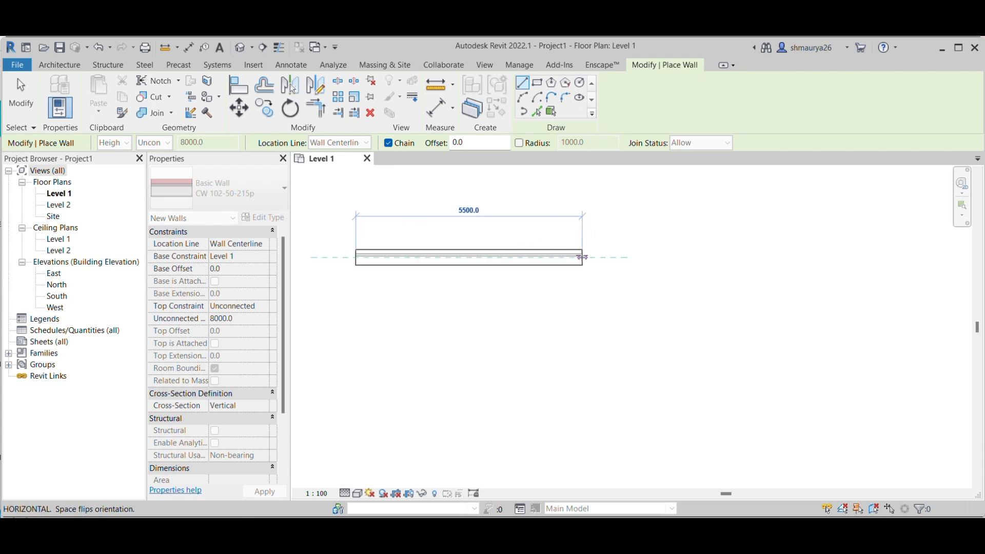
scroll(583, 256, up, 1)
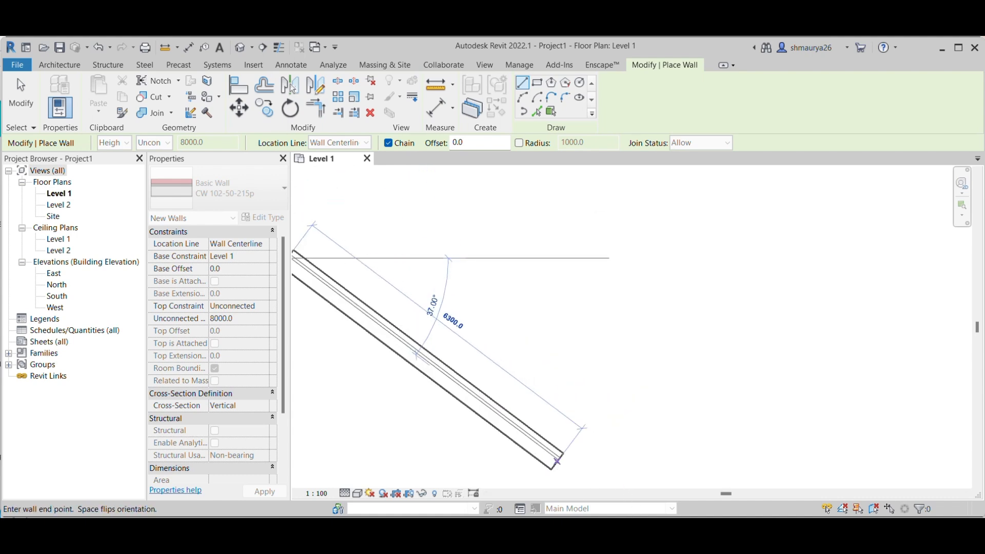
click(591, 477)
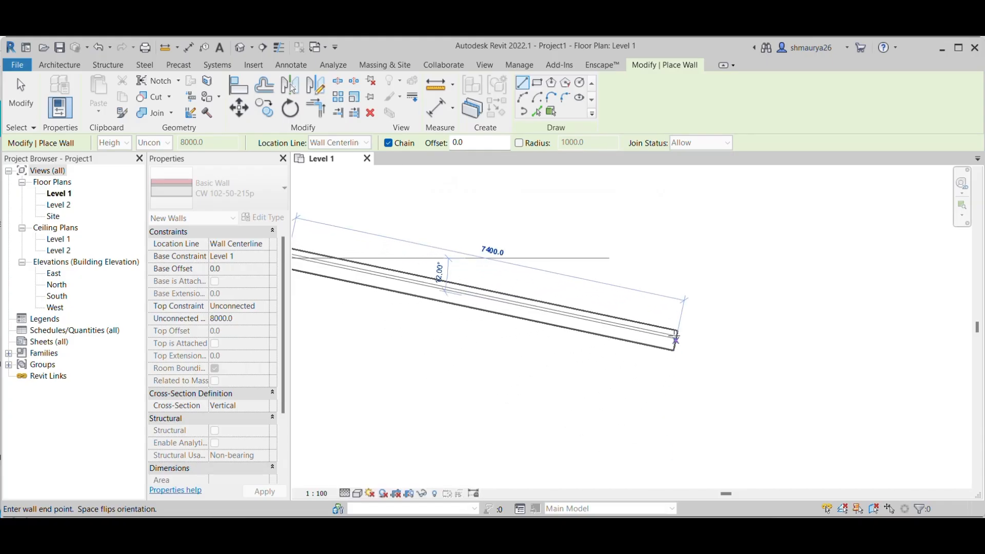
scroll(862, 279, down, 1)
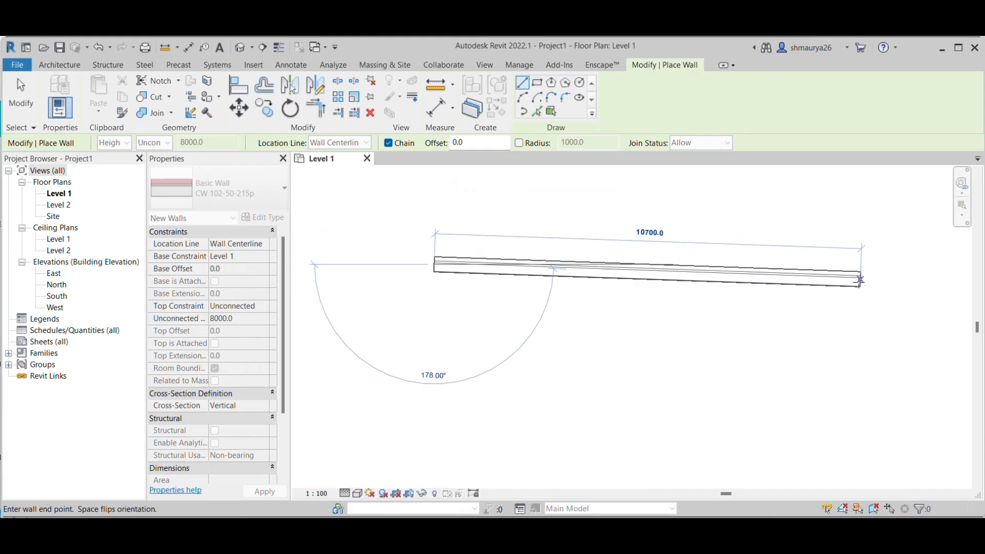
click(734, 264)
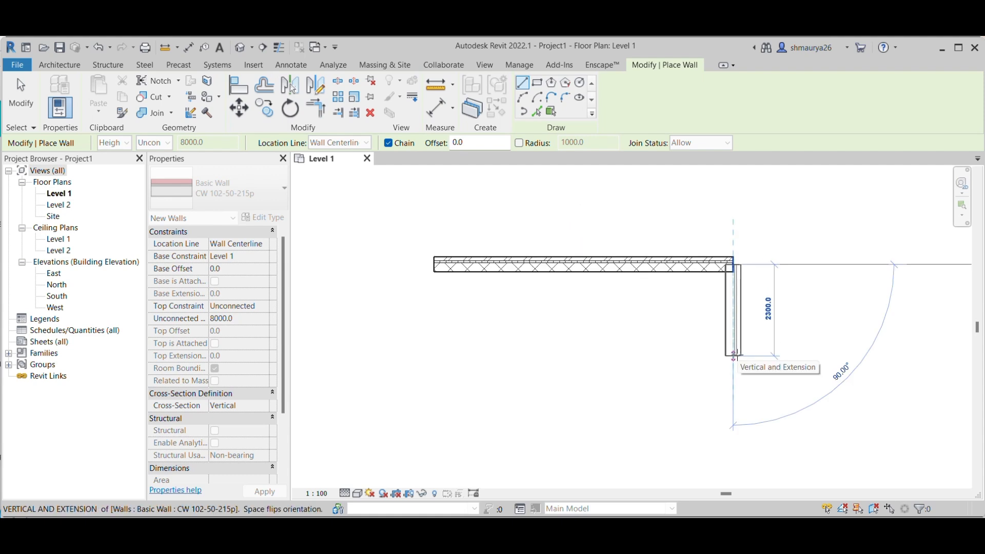
click(734, 356)
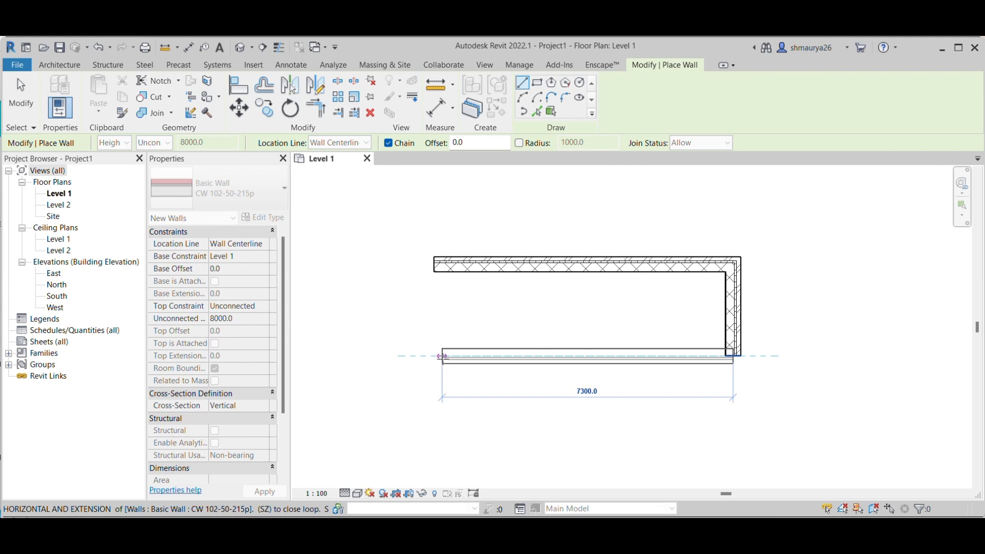
key(Escape)
key(Escape)
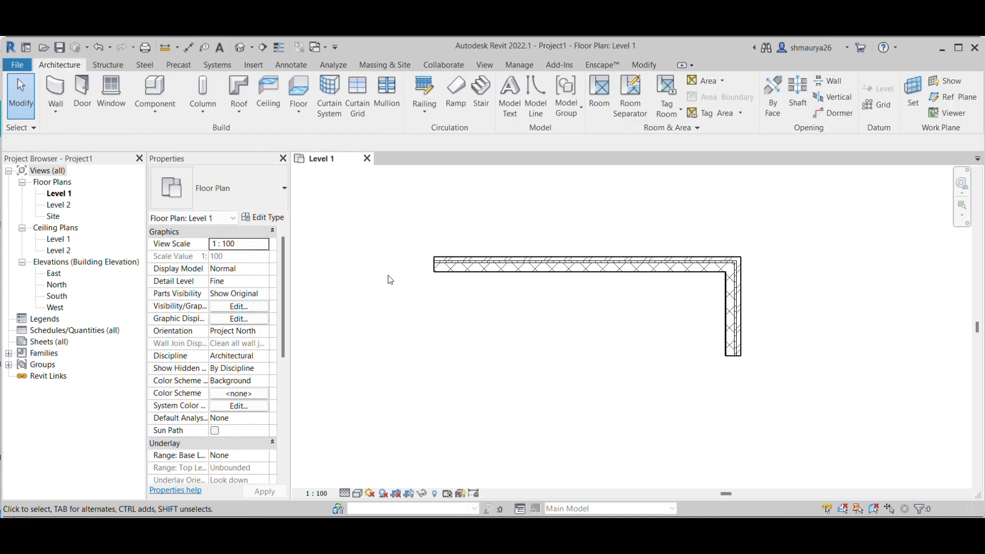
- Draw a U-shaped architectural wall below the first one with location line Finish Face: Exterior, about 7000 mm along its upper run and 2400 mm deep
click(56, 110)
click(84, 137)
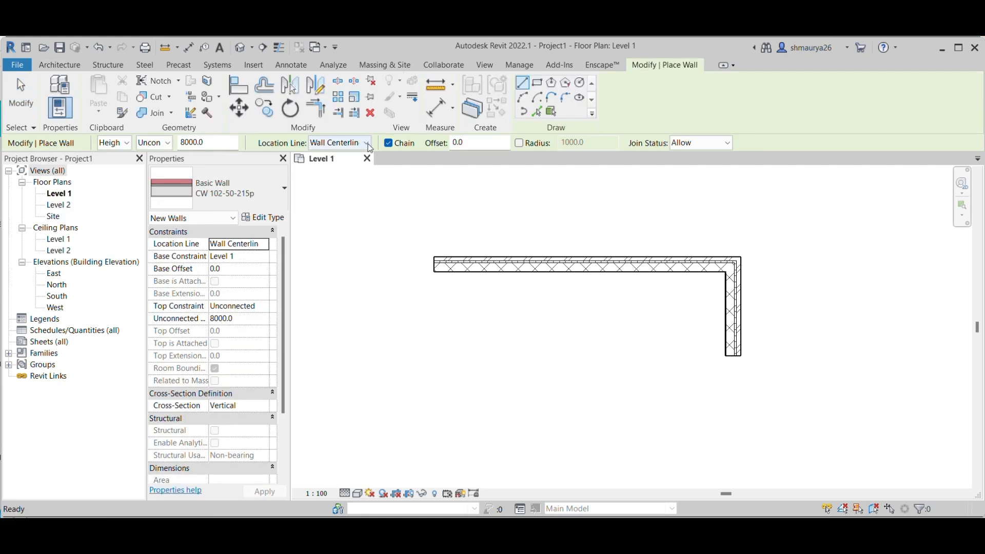
click(366, 144)
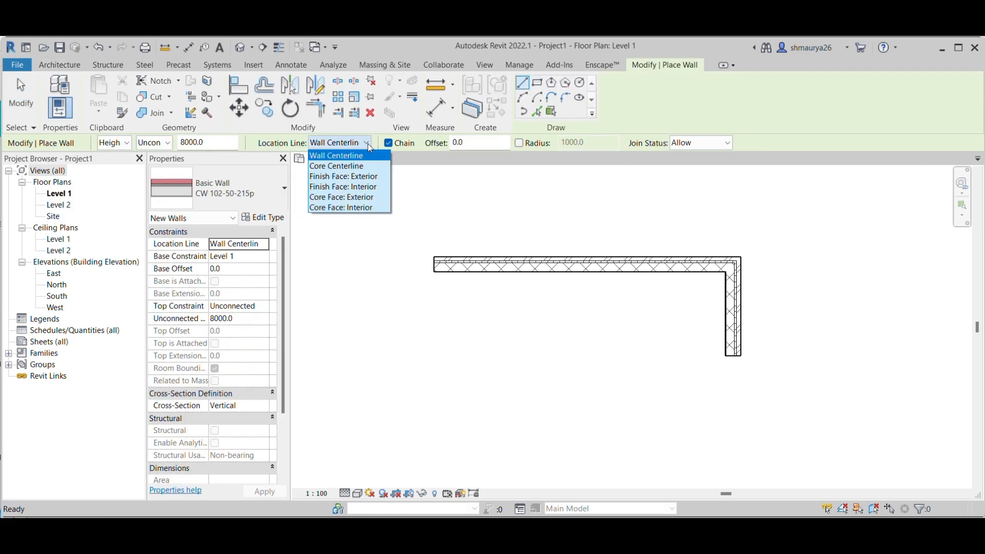
click(336, 177)
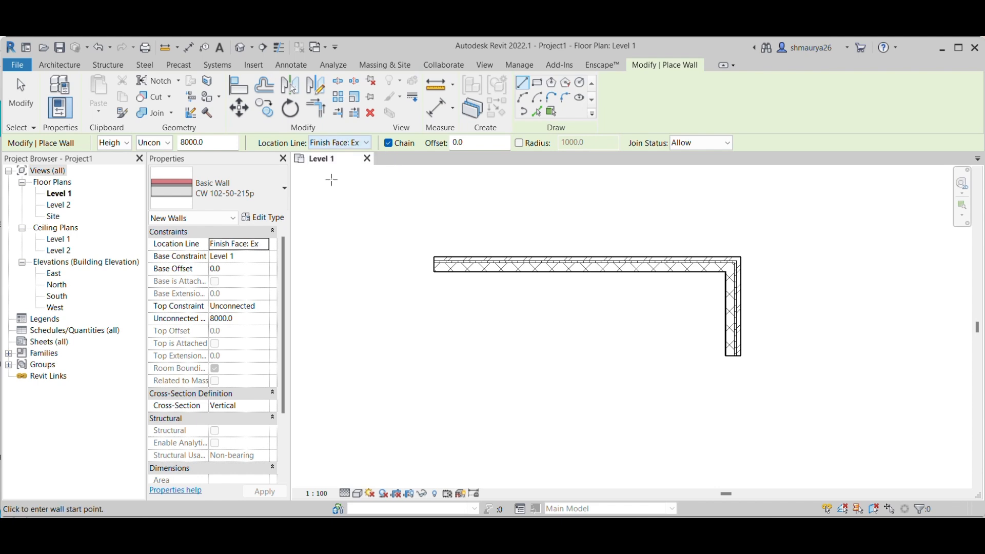
click(358, 331)
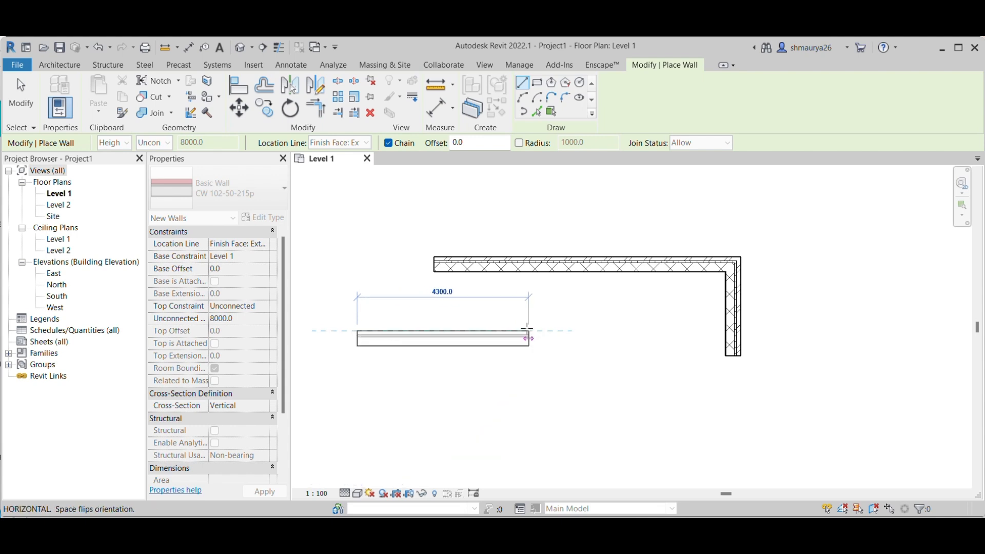
scroll(526, 329, up, 2)
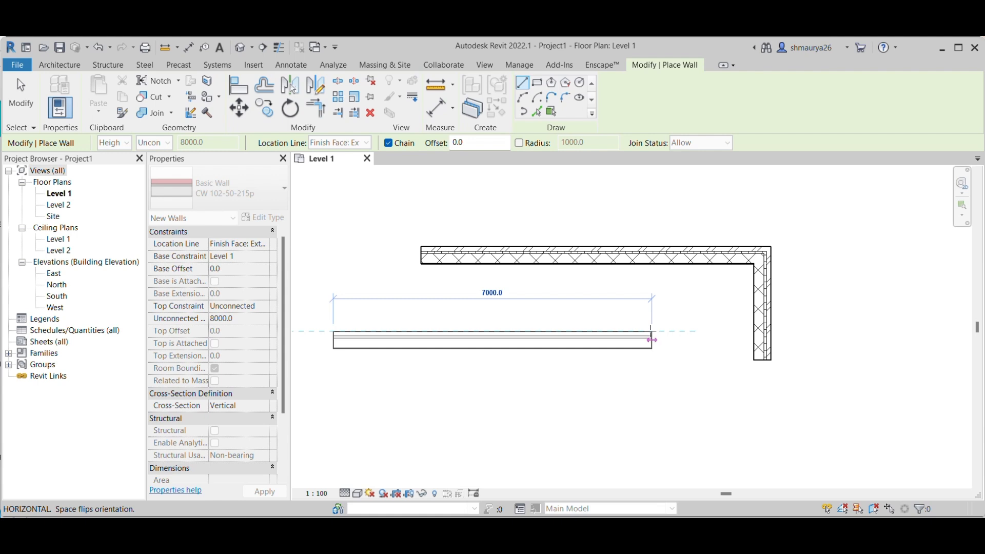
click(650, 332)
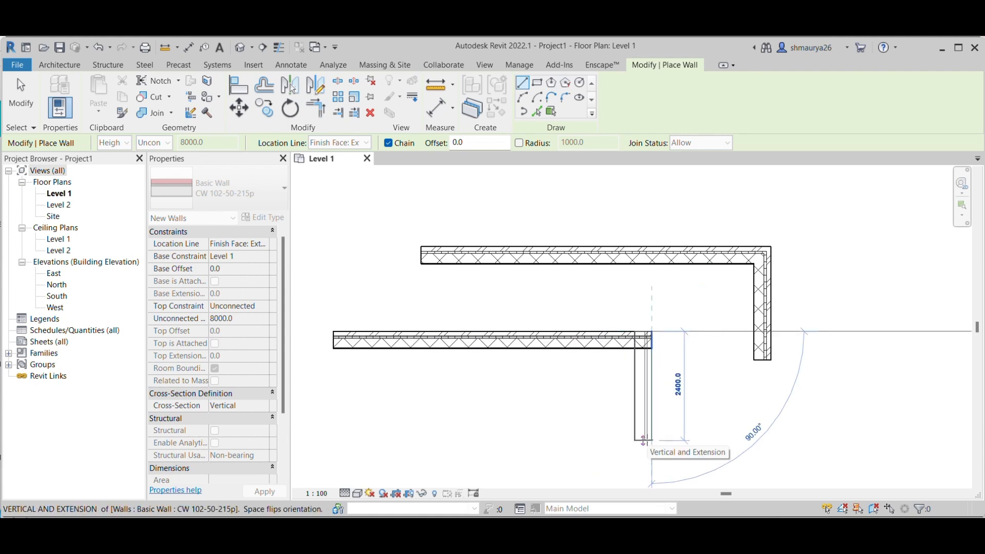
click(643, 440)
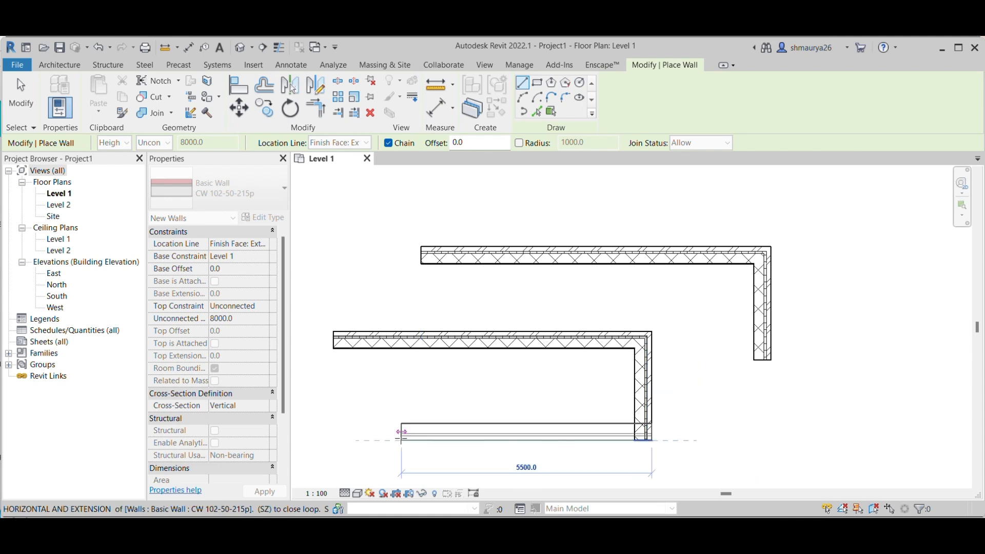
click(365, 441)
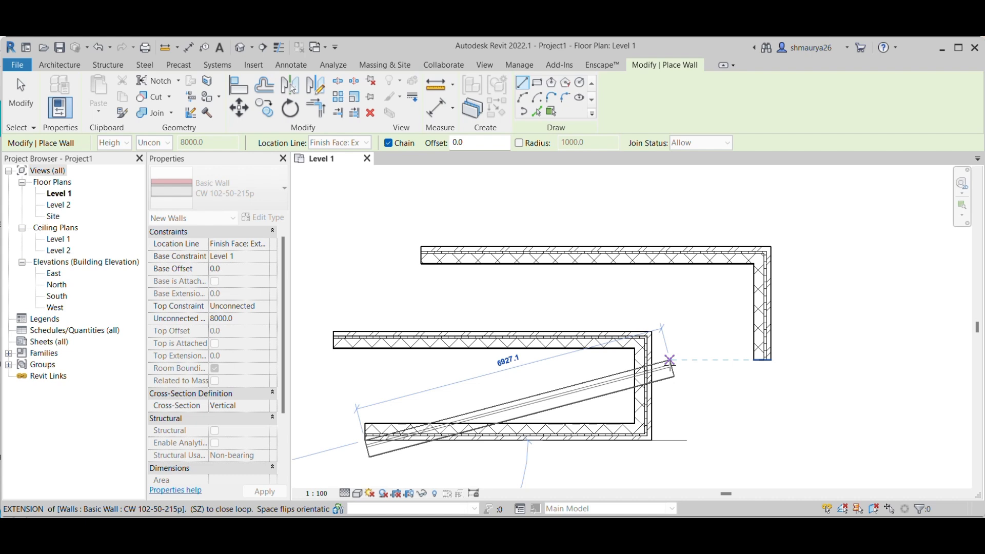
key(Escape)
key(Escape)
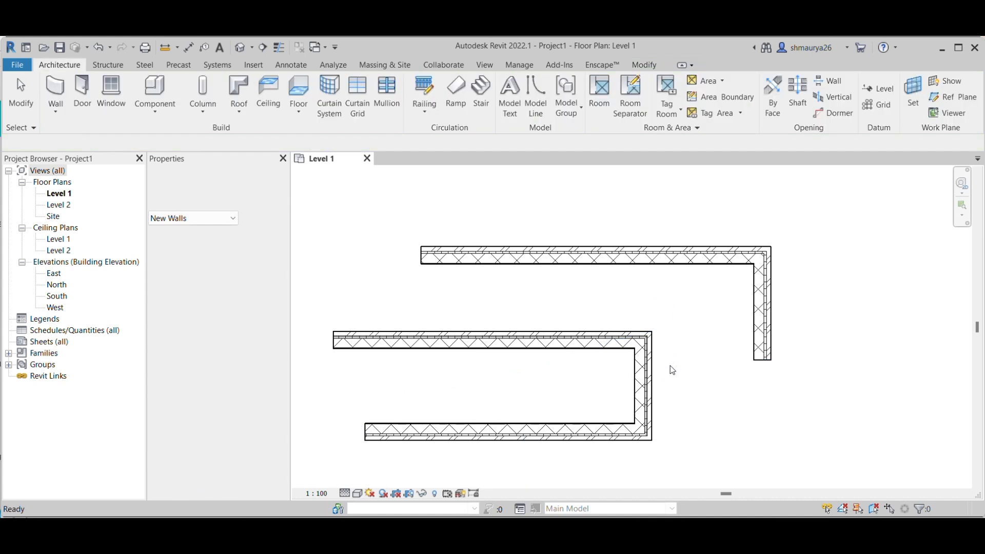
- Draw a wall chain around the L-shaped wall with location line Core Face: Exterior: about 8700 mm across, 2700 and 1300 mm down, and a short return
click(58, 117)
click(85, 143)
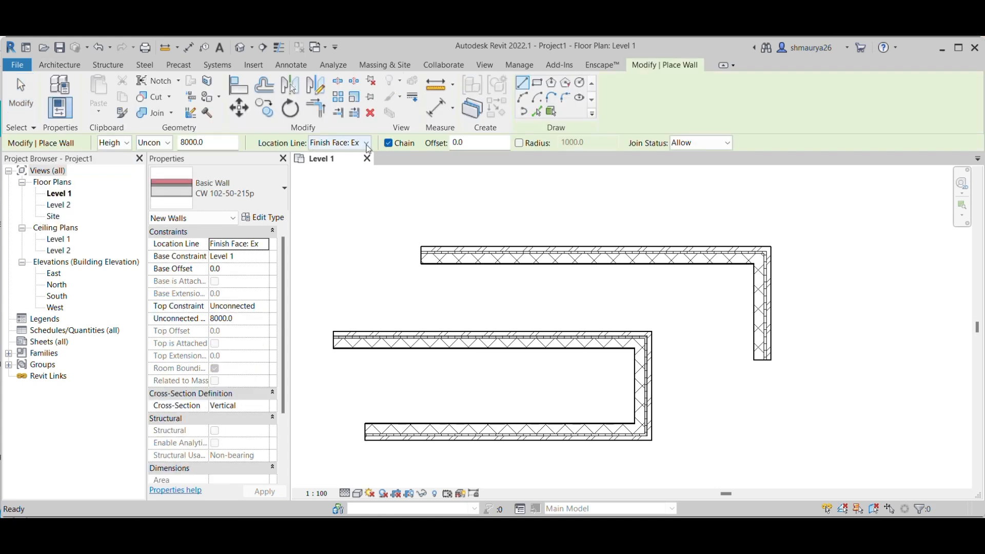
click(366, 143)
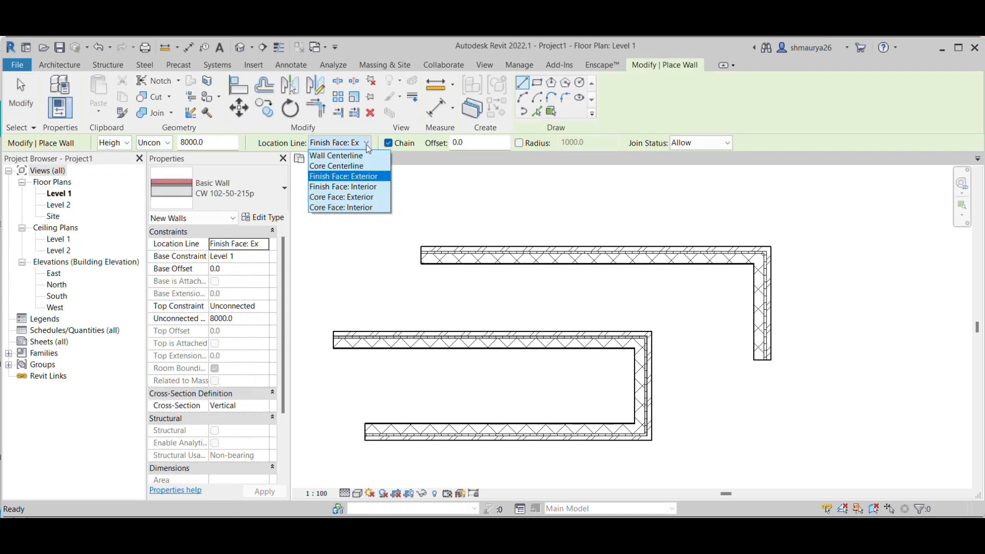
click(369, 197)
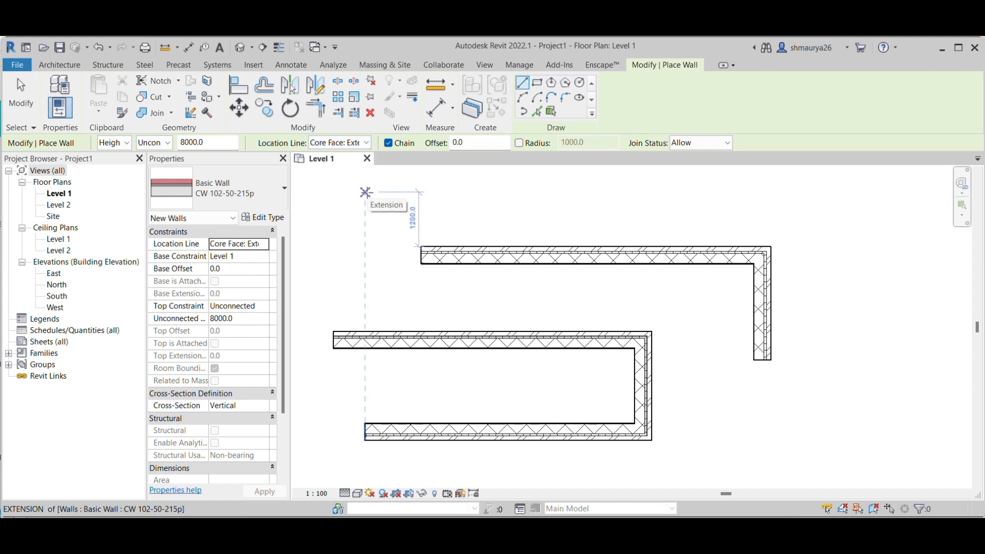
click(401, 214)
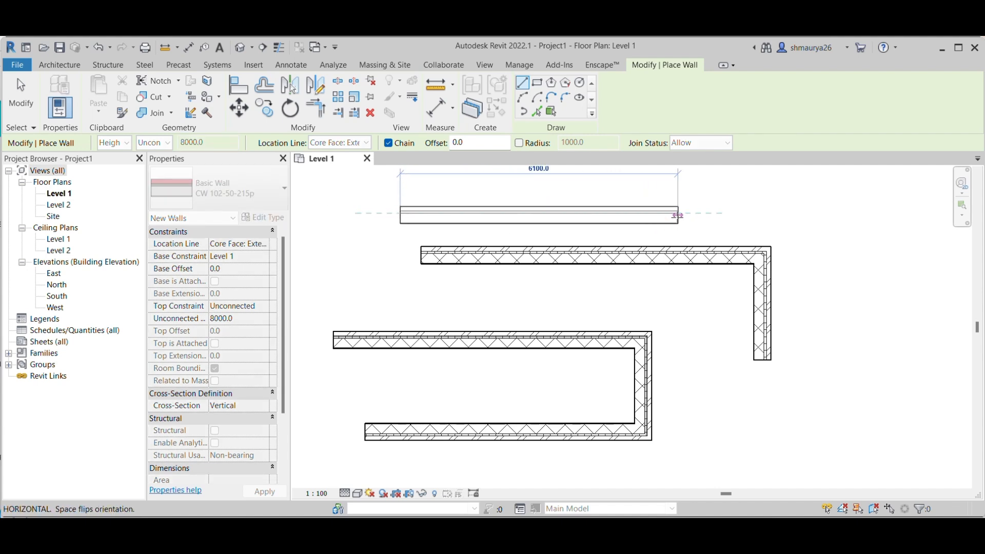
scroll(728, 216, up, 3)
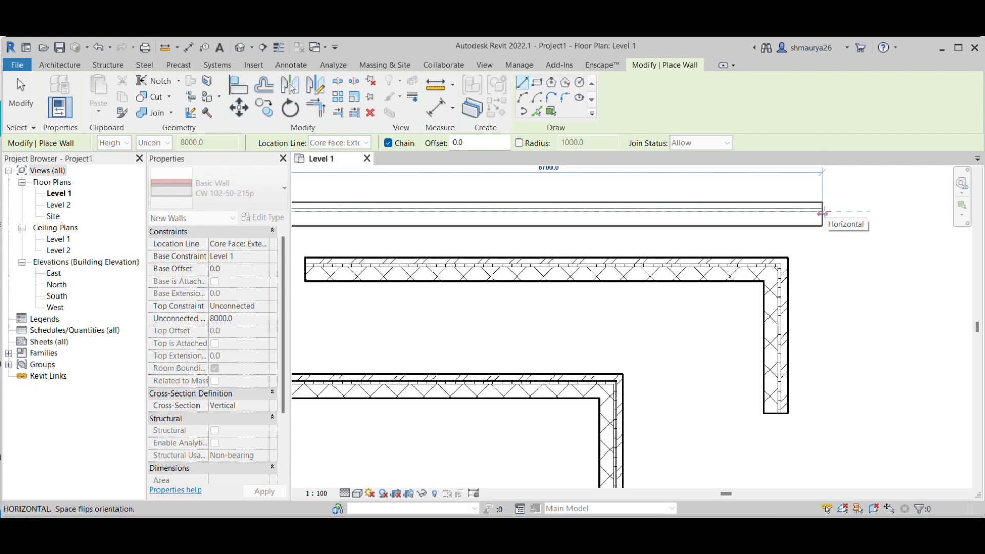
click(823, 213)
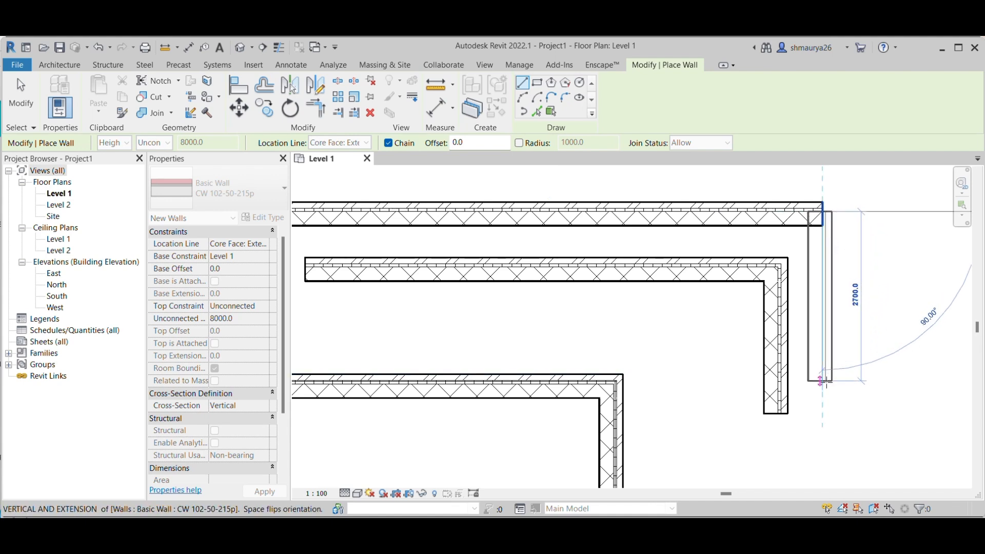
click(825, 381)
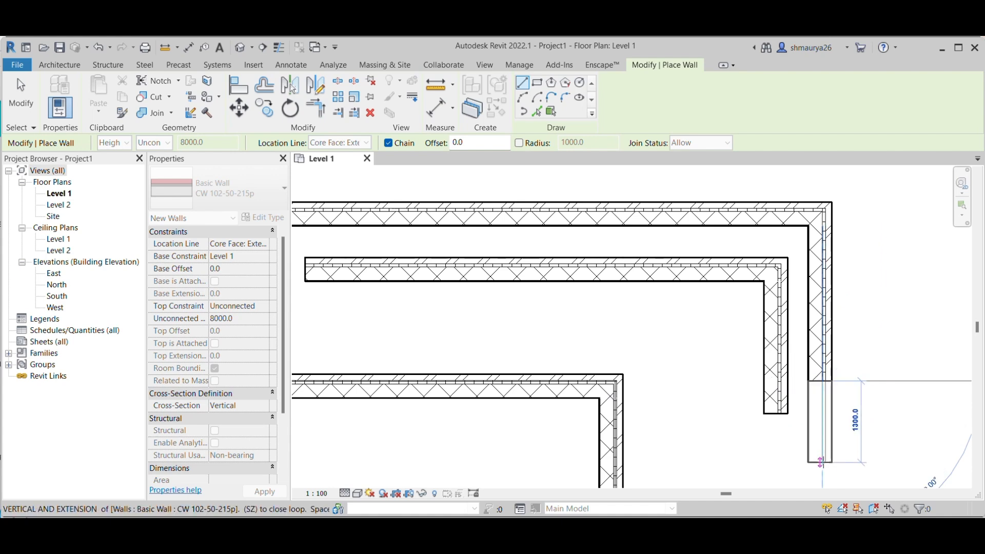
click(822, 463)
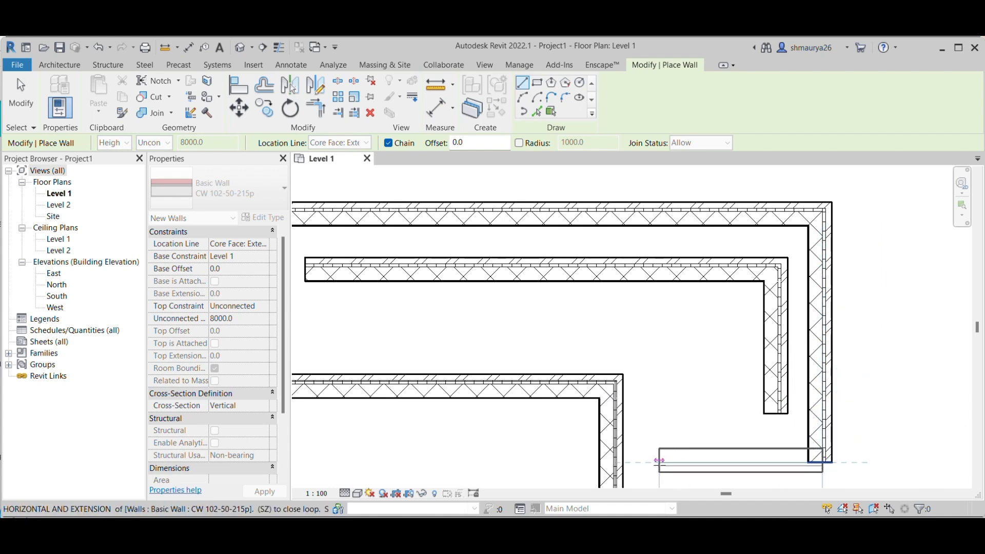
click(659, 465)
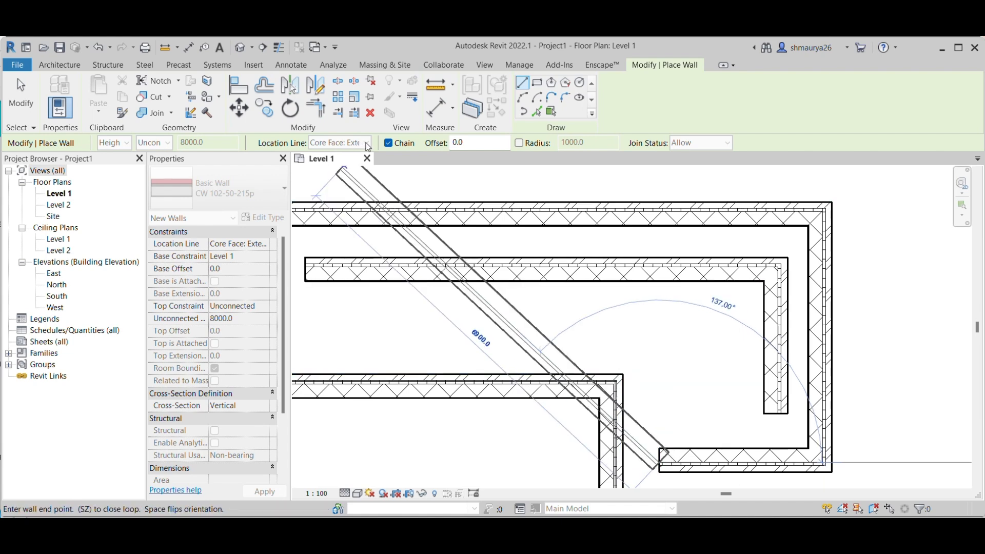
key(Escape)
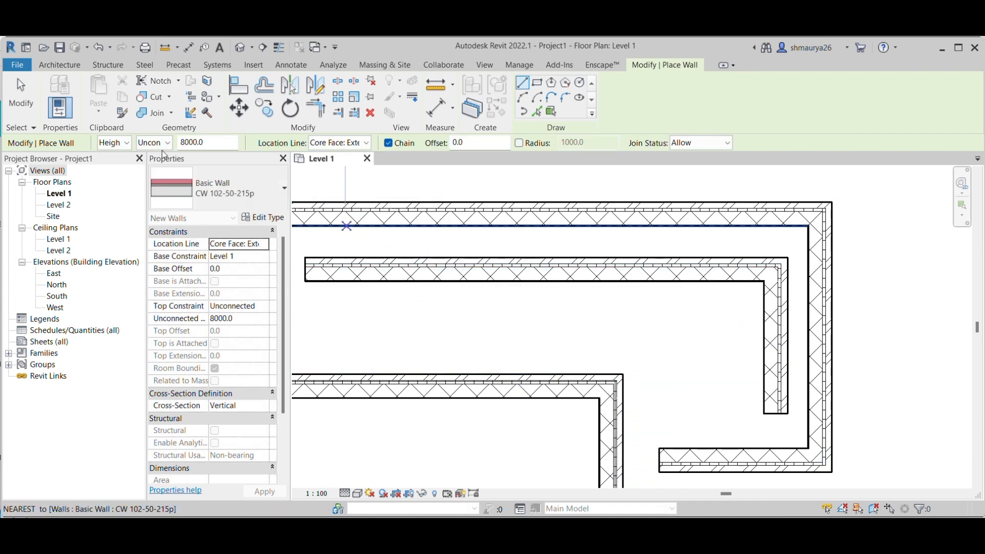
- Draw a closed rectangular architectural wall loop beside the existing walls with location line Core Centerline, about 3000 mm wide and 1600 mm deep
click(59, 64)
click(64, 112)
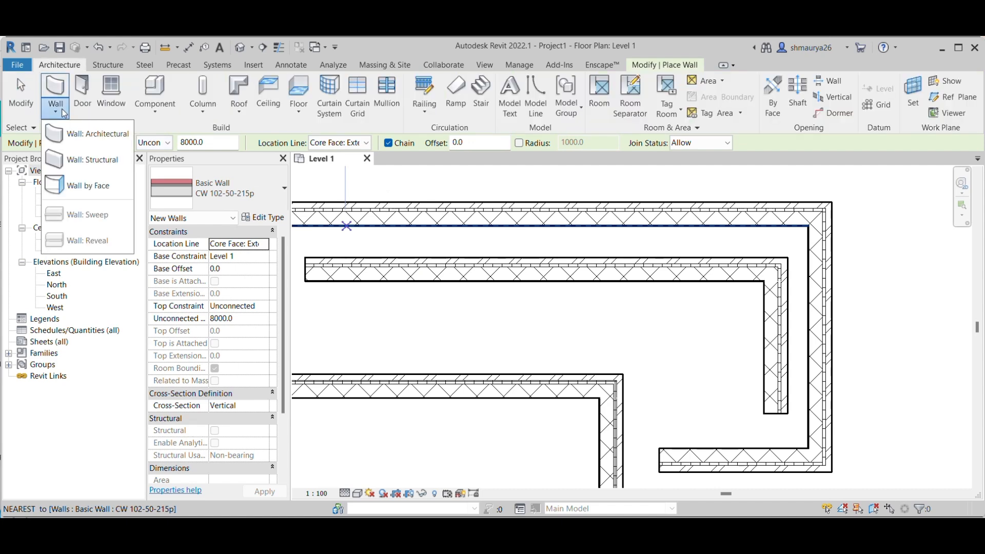
click(93, 133)
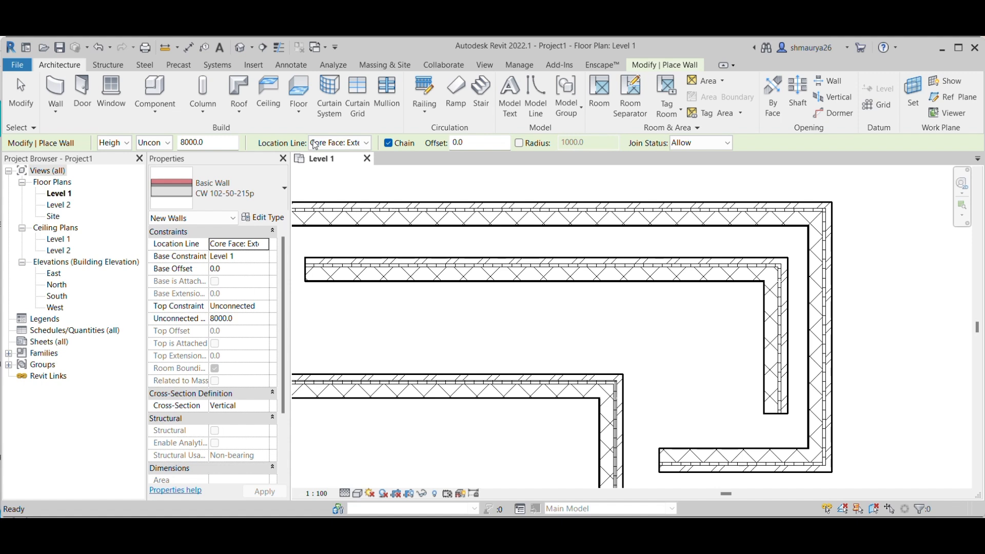
click(366, 143)
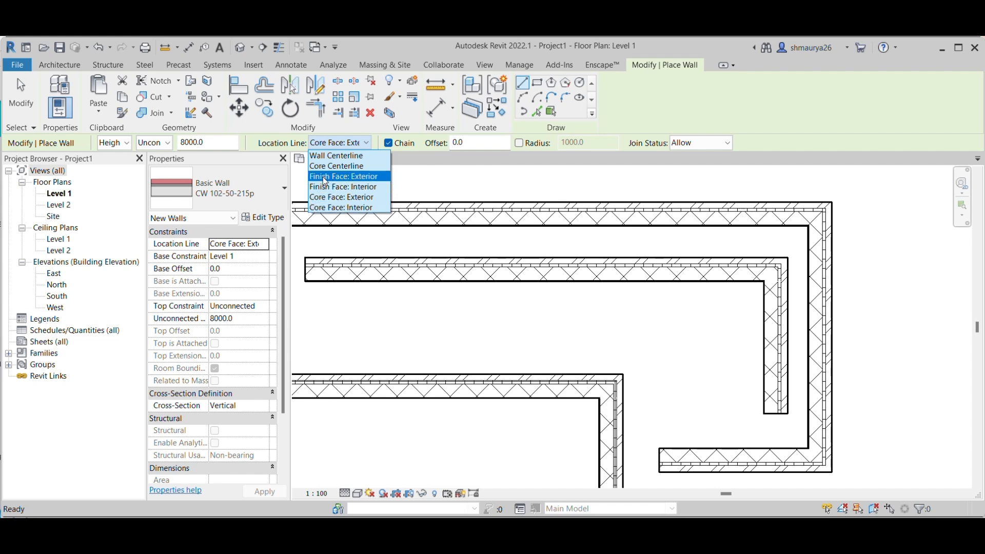
click(334, 156)
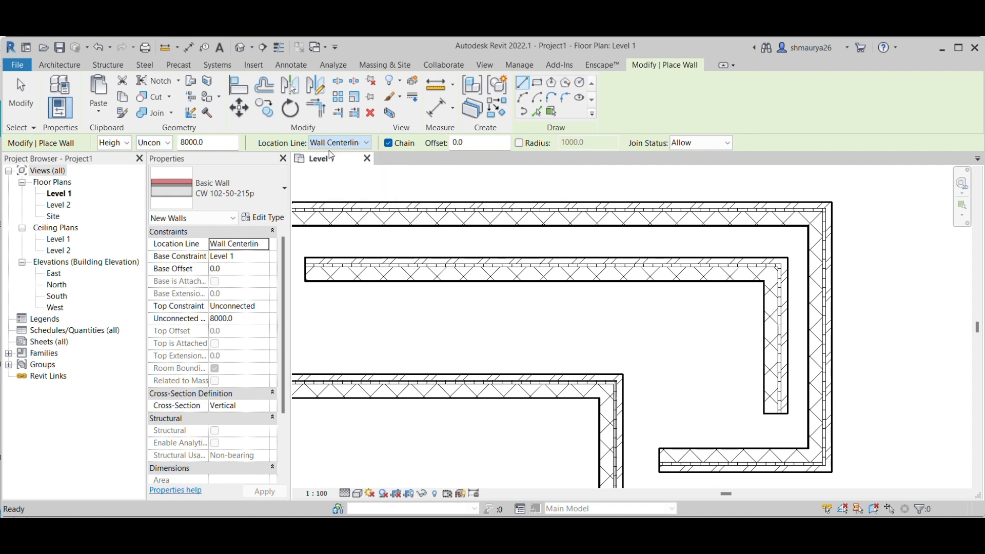
click(362, 143)
click(362, 165)
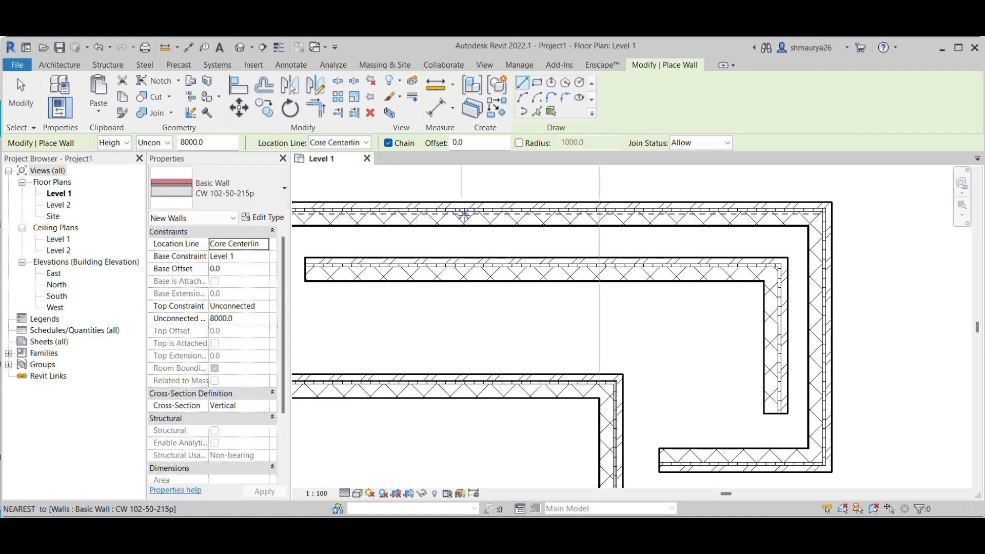
scroll(464, 216, down, 3)
scroll(729, 257, up, 4)
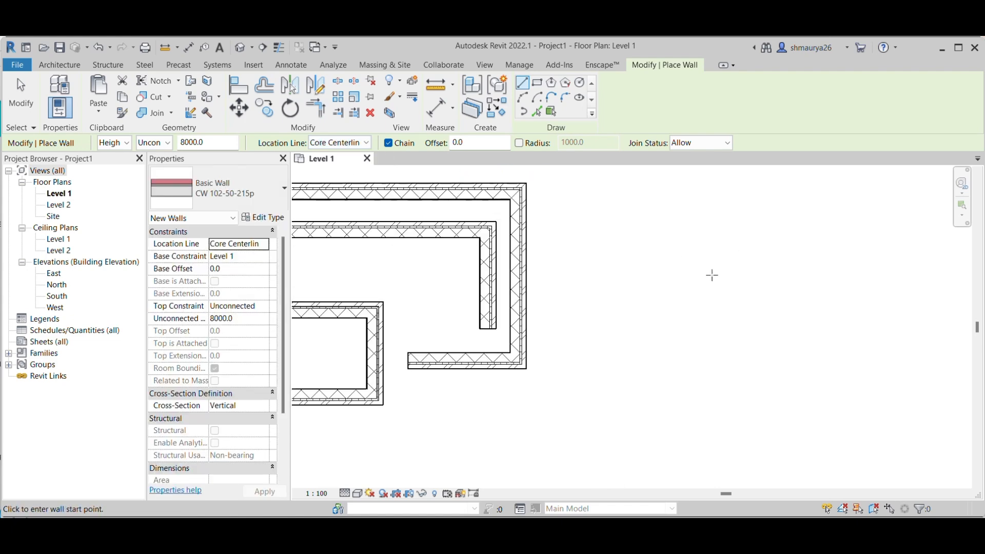
click(598, 268)
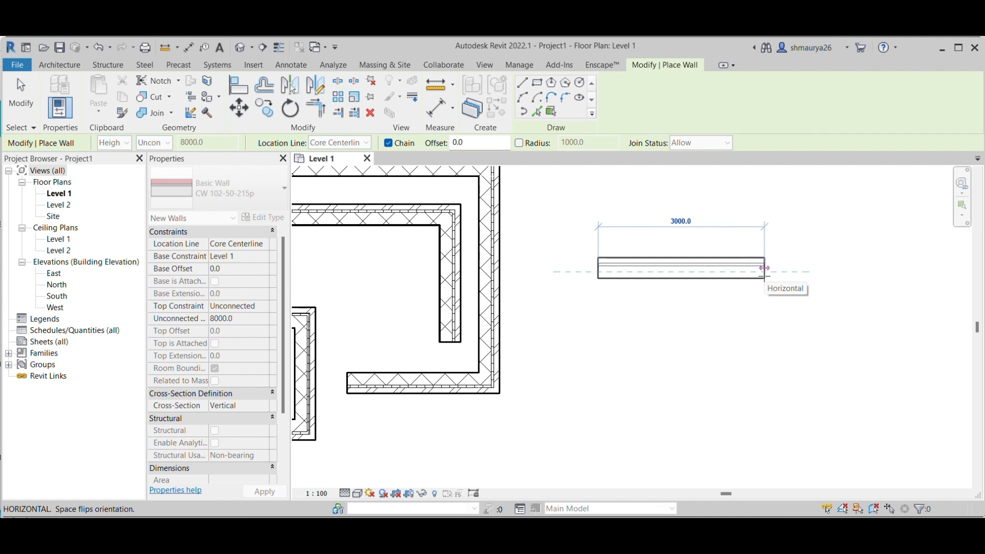
click(765, 277)
click(768, 360)
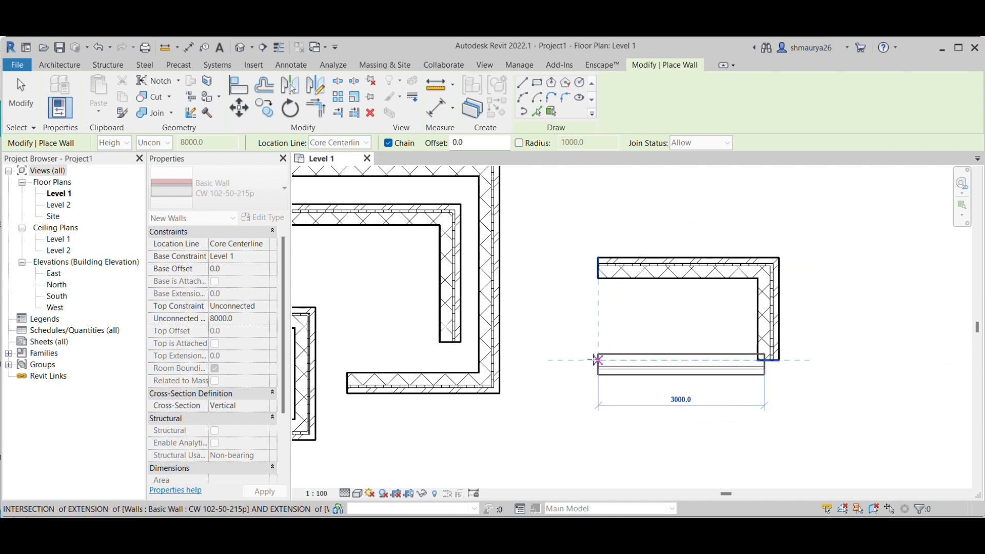
click(592, 363)
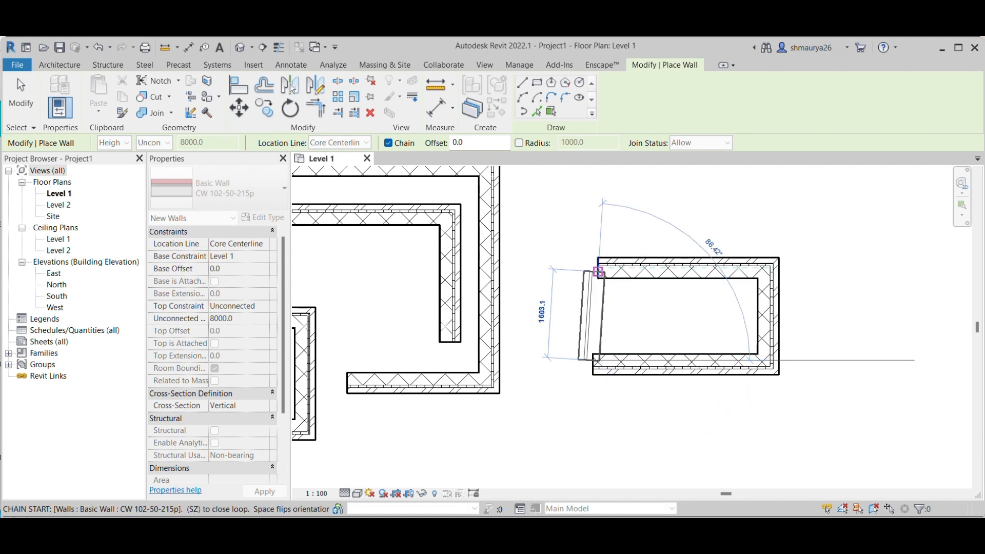
click(588, 265)
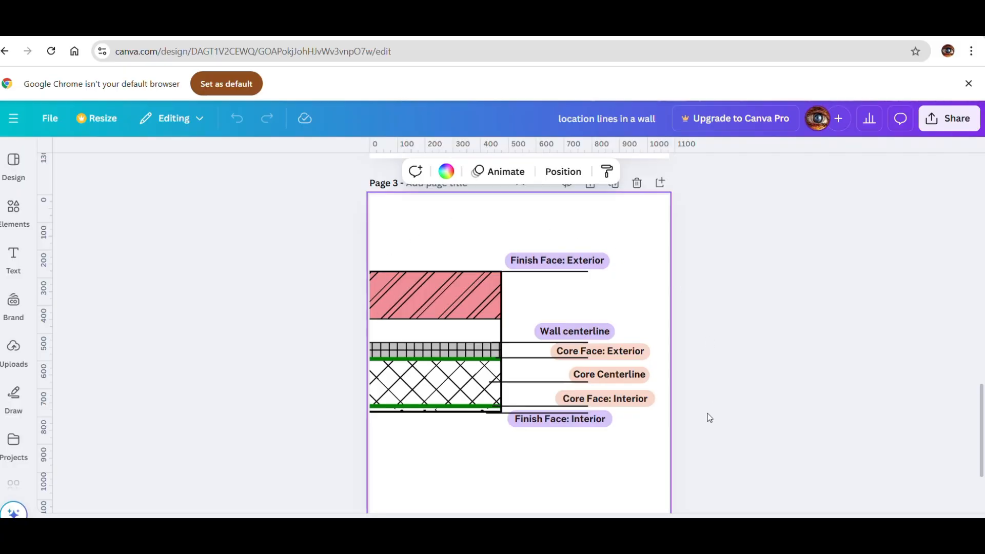
- Return from Canva to Revit and continue the wall chain with a slanted wall about 4700 mm long, rising from the rectangle's upper corner, and end it
click(284, 403)
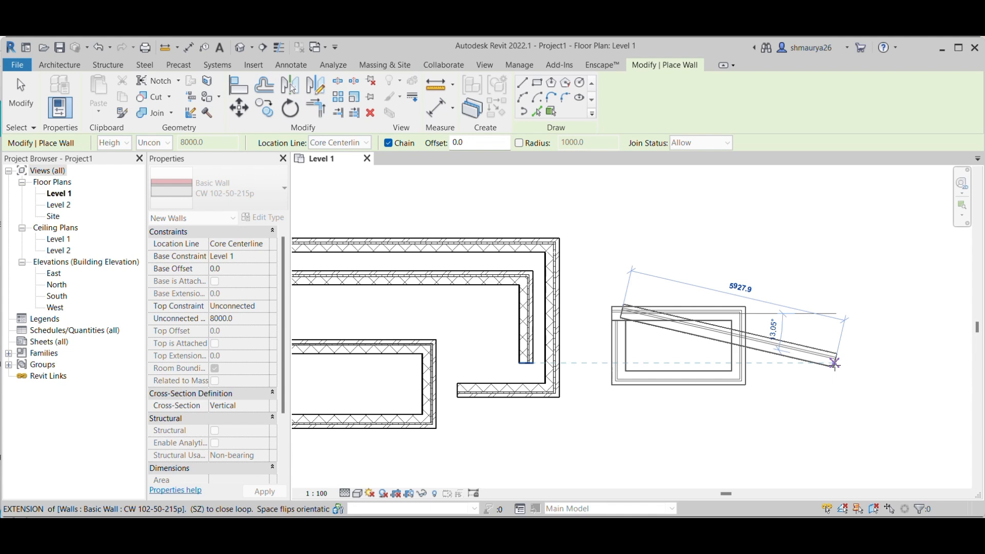
scroll(821, 366, down, 3)
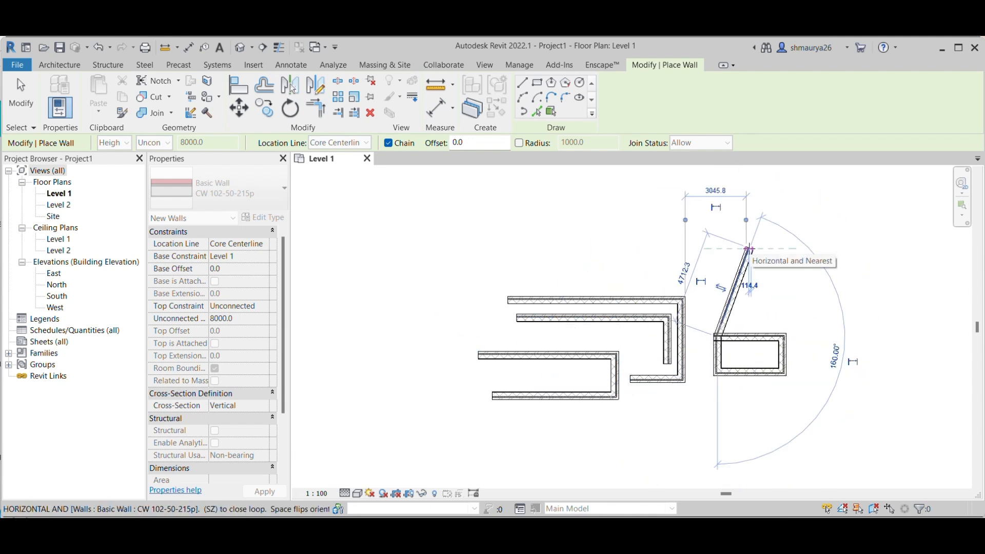
click(750, 250)
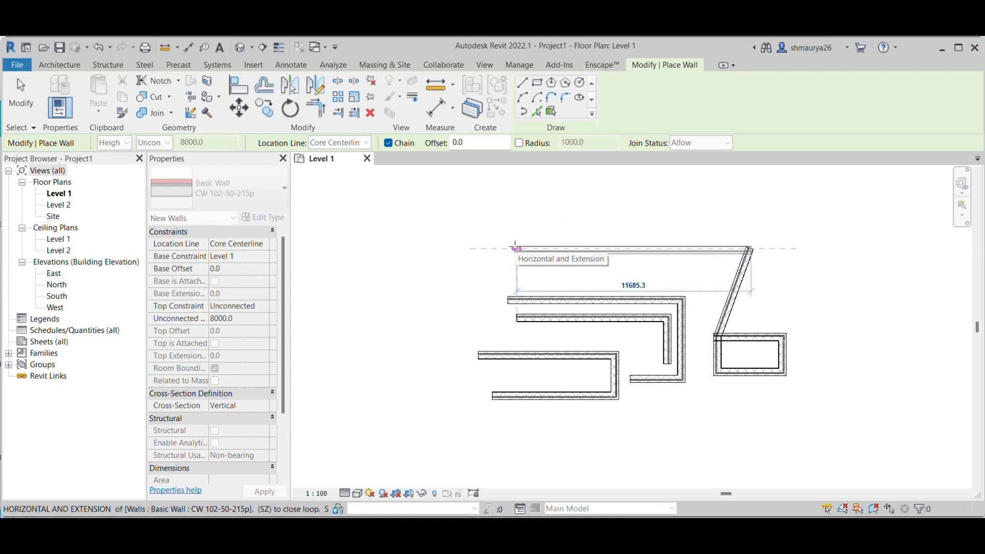
key(Escape)
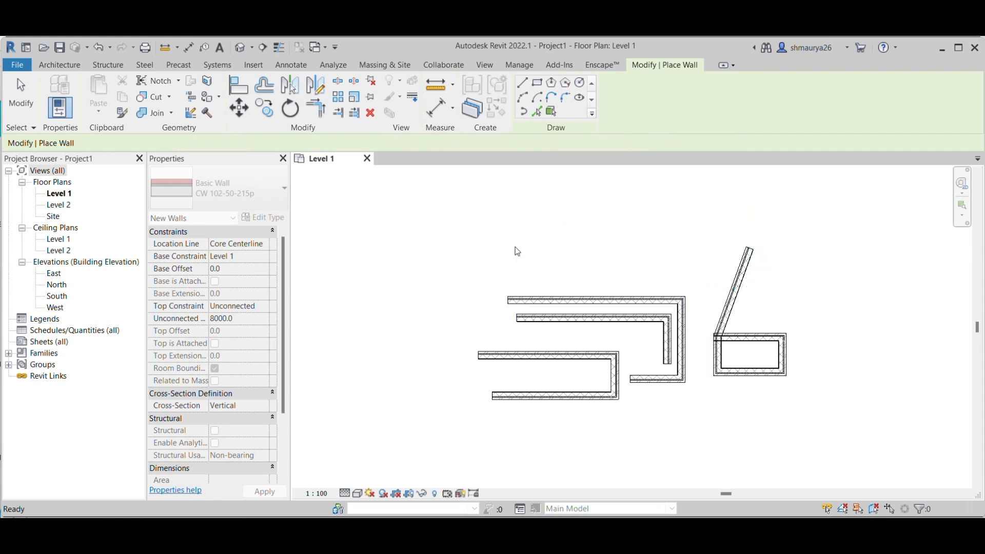
key(Escape)
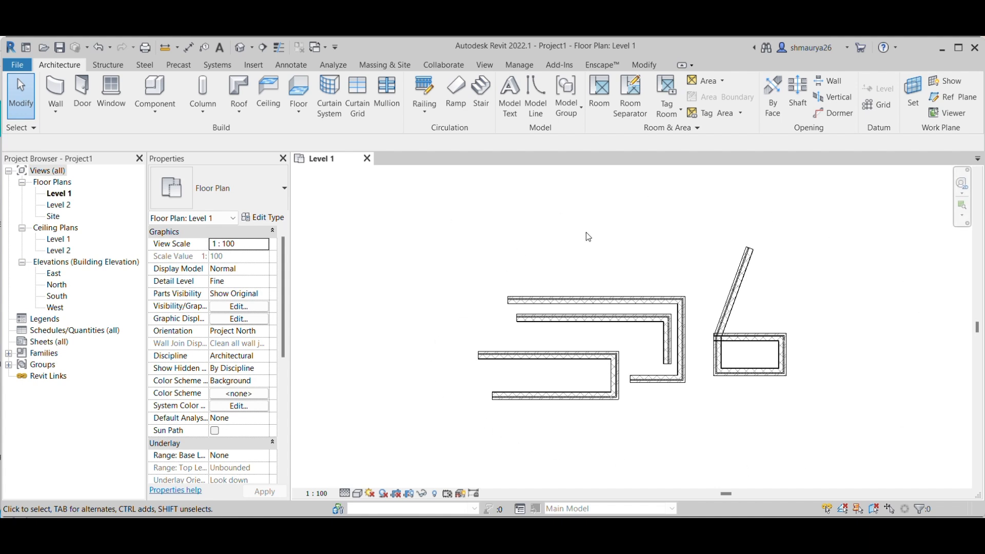
- Delete the long upper wall of the outer chain and all remaining walls in the Level 1 plan
click(551, 313)
key(Escape)
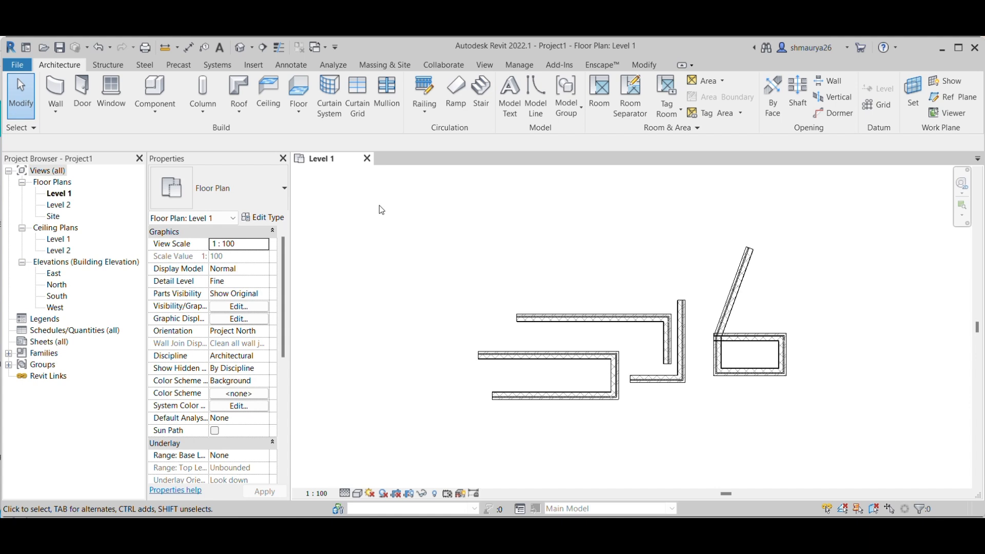
drag(379, 205, 304, 236)
drag(823, 206, 585, 429)
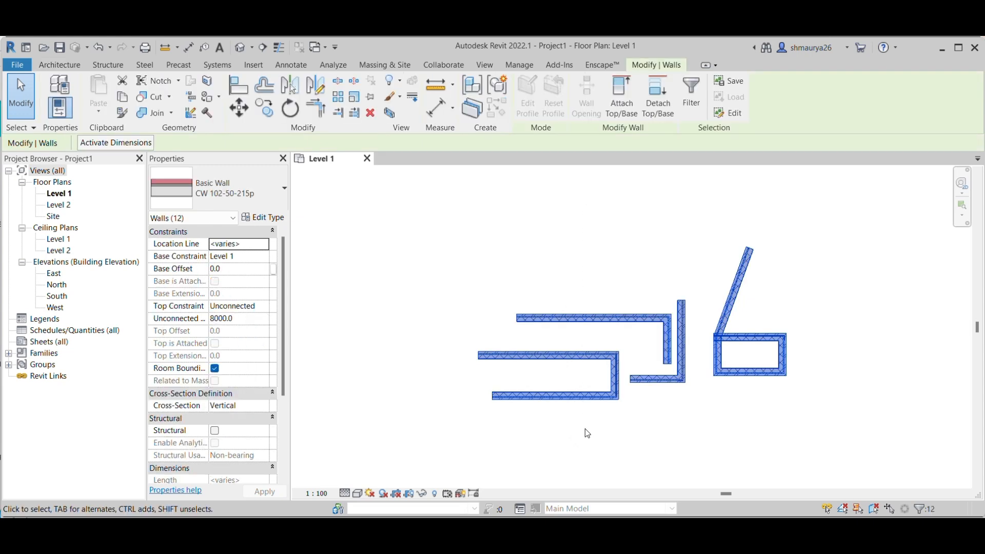
key(Delete)
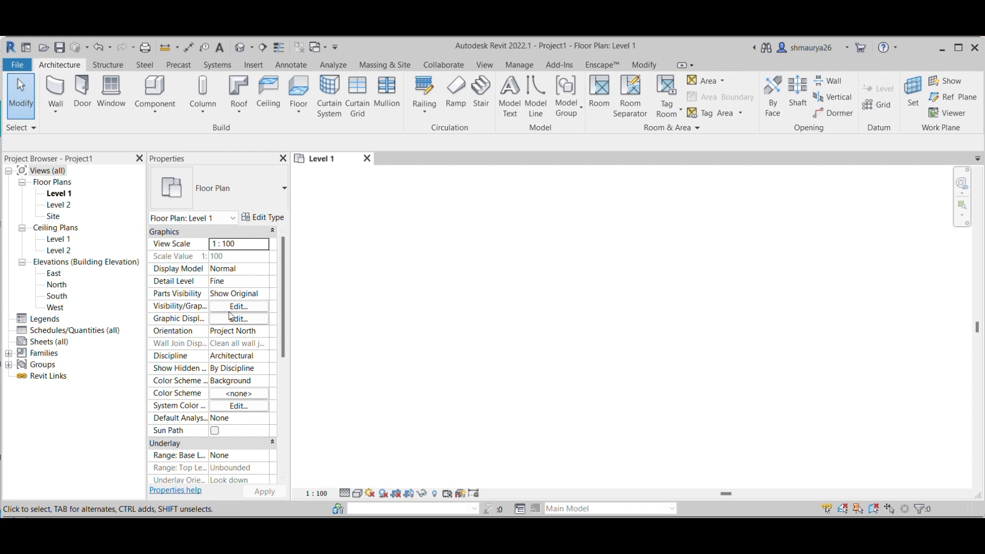
scroll(185, 307, down, 1)
scroll(232, 382, up, 1)
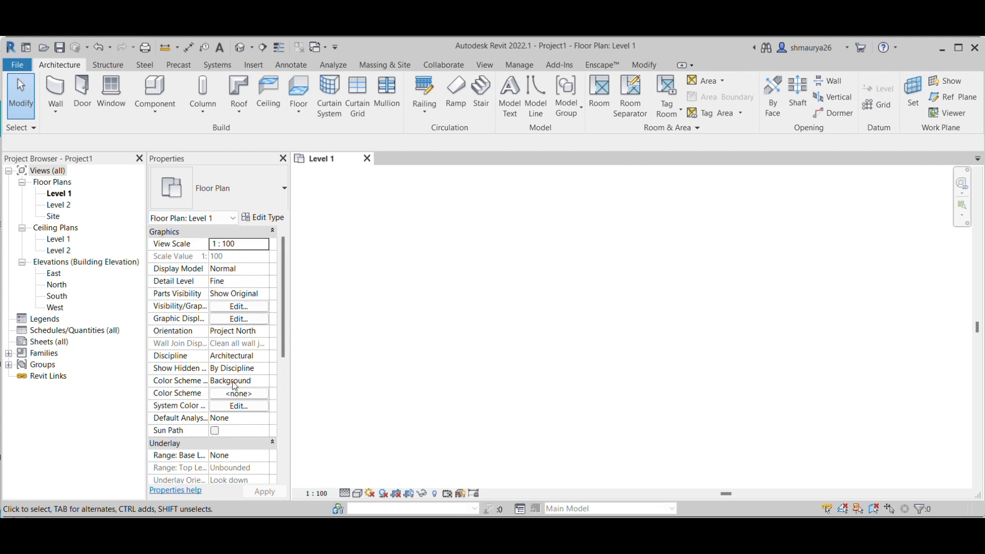